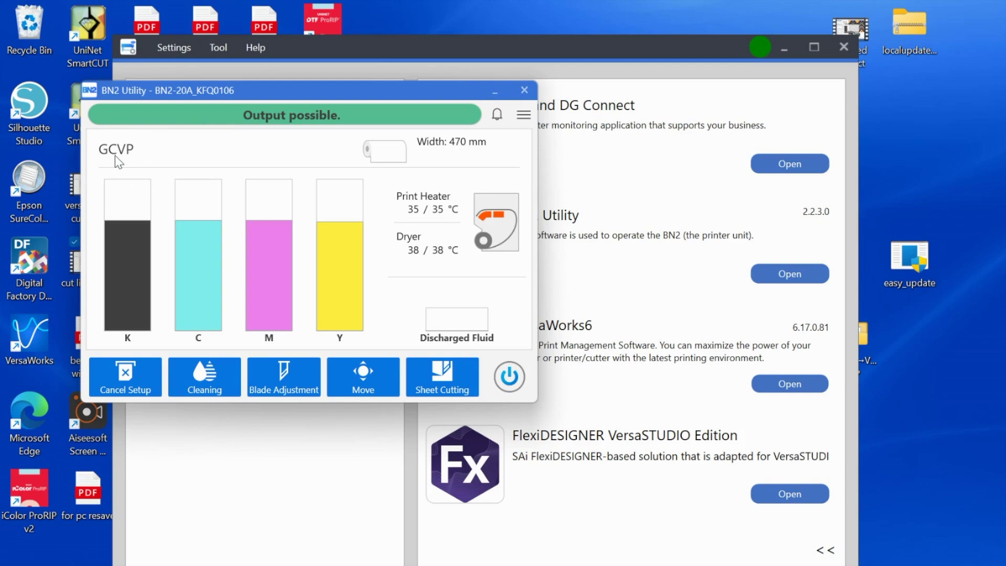
# Step: Switch to FlexiDESIGNER and open the image Happy Last Day Of School from the Downloads folder
pyautogui.click(206, 494)
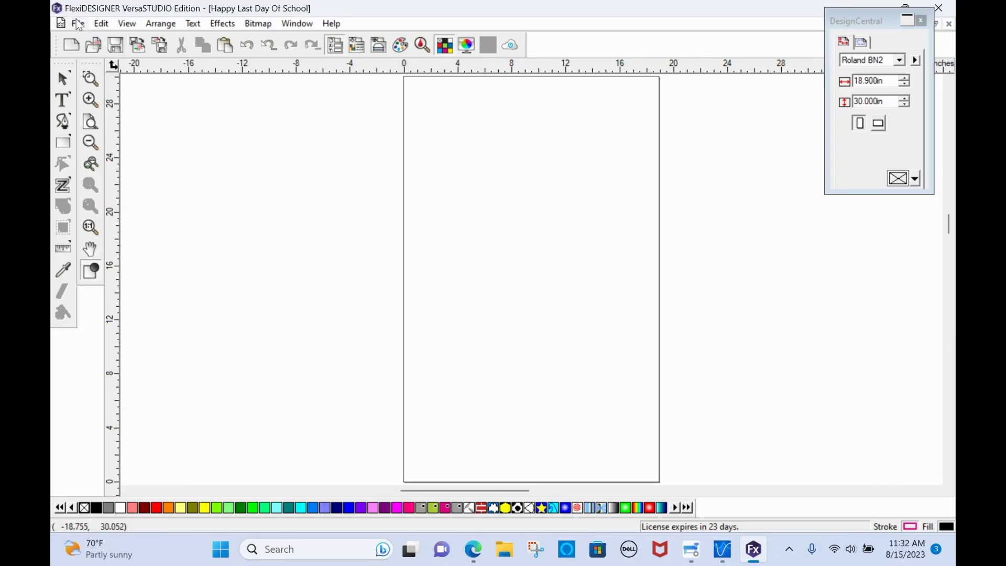
pyautogui.click(78, 24)
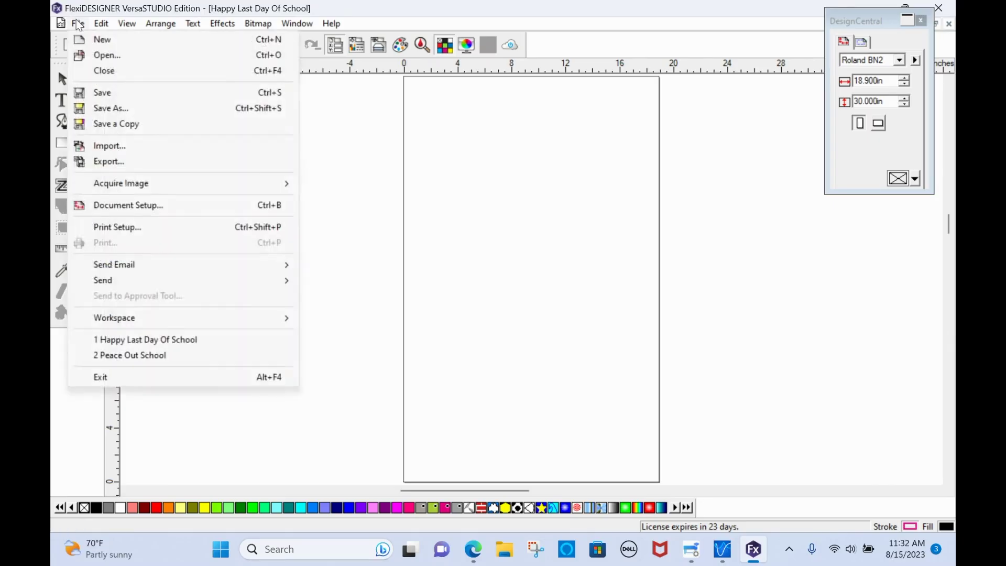
pyautogui.click(90, 54)
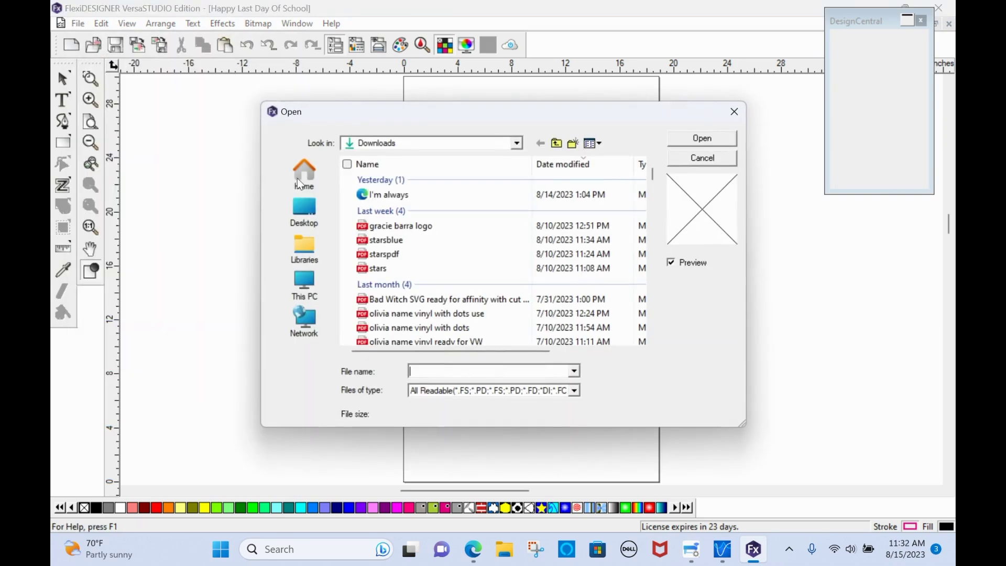
pyautogui.scroll(-1, 401, 262)
pyautogui.scroll(-1, 402, 262)
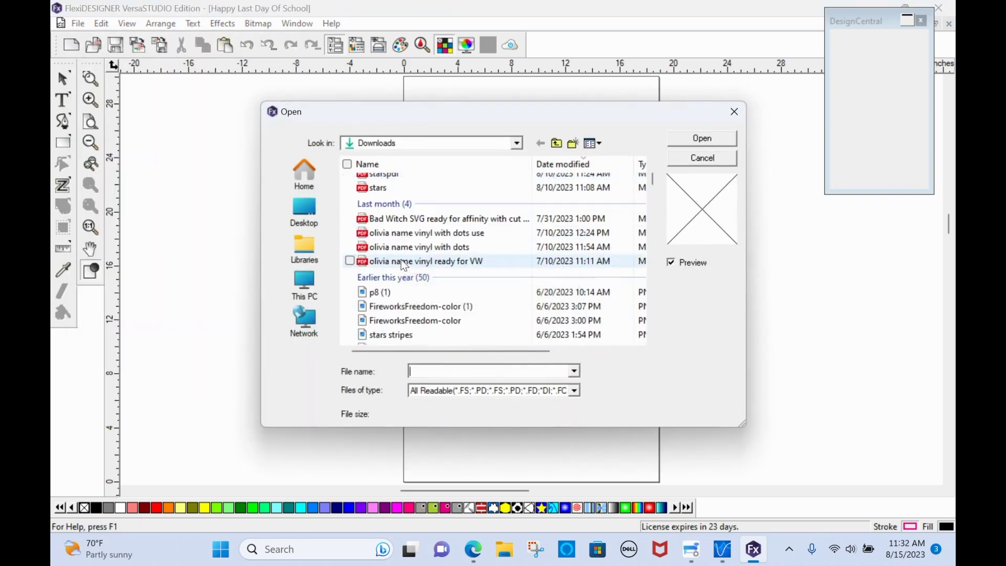
pyautogui.scroll(-1, 404, 265)
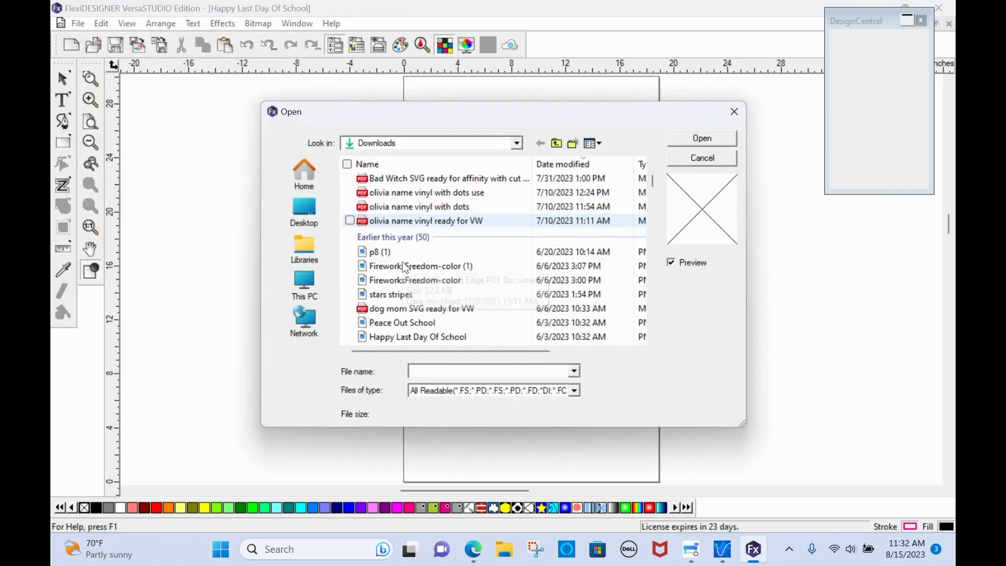
pyautogui.doubleClick(404, 337)
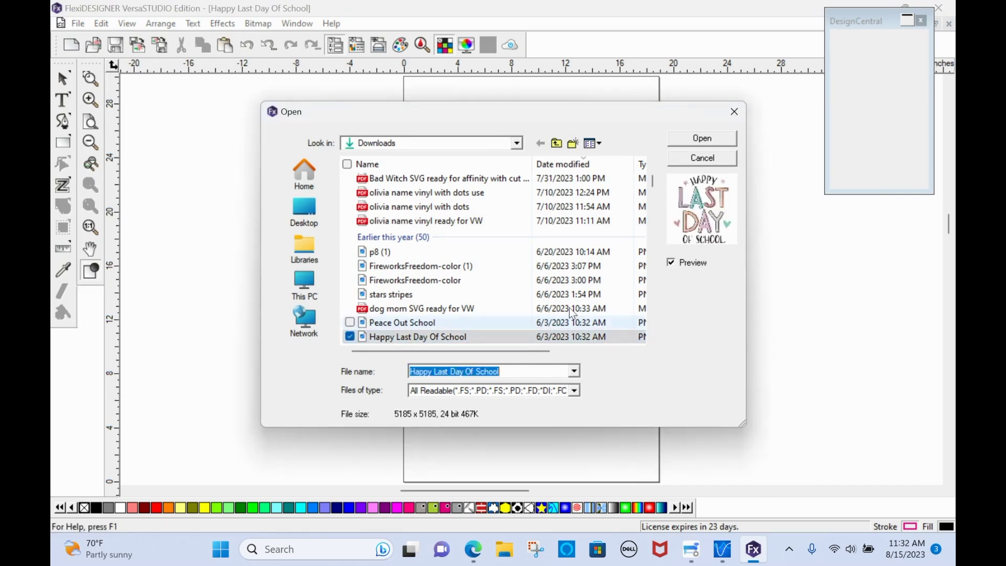
pyautogui.click(717, 140)
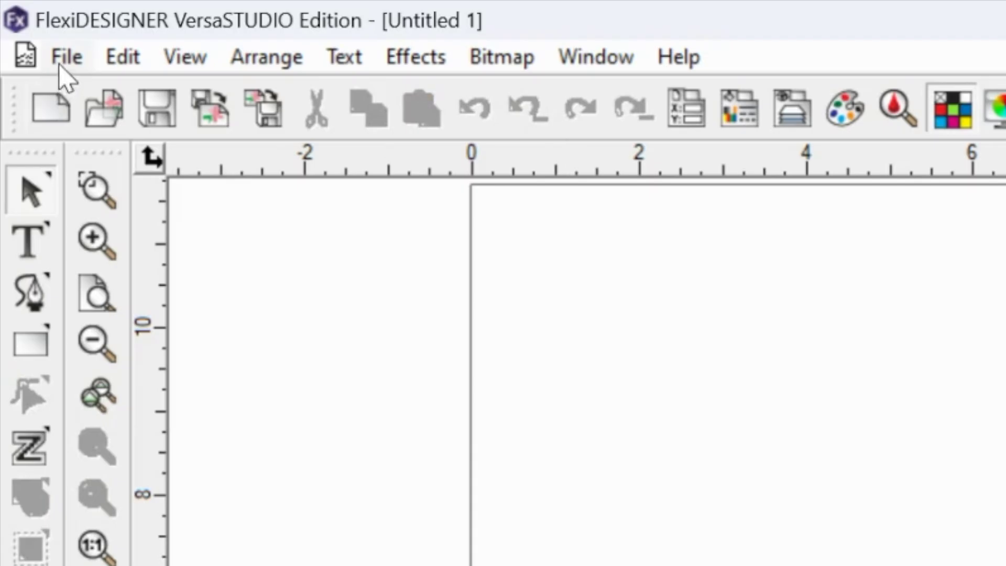
# Step: Set up the document with a custom page size, 18.9 in wide and 30 in high
pyautogui.click(60, 65)
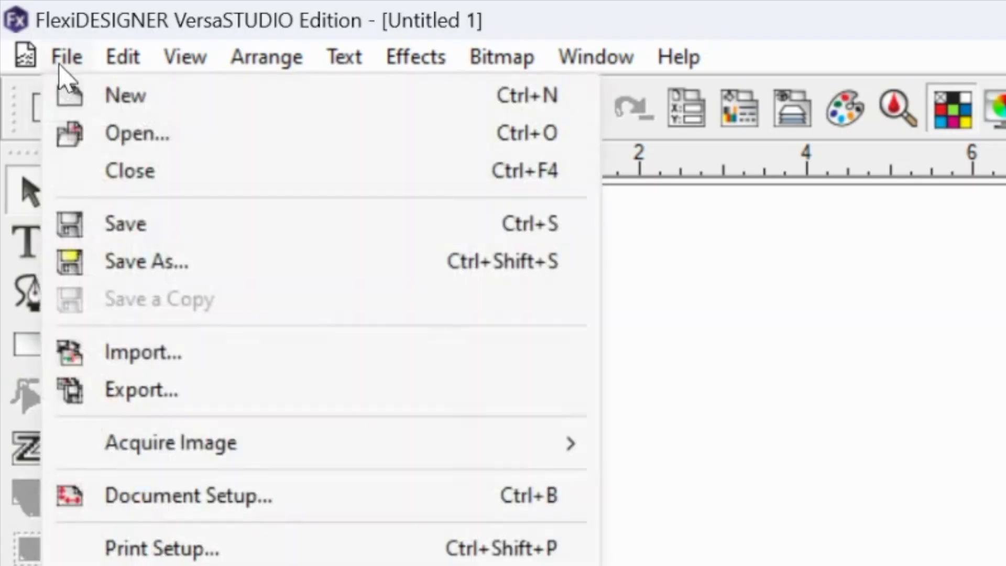
pyautogui.click(149, 495)
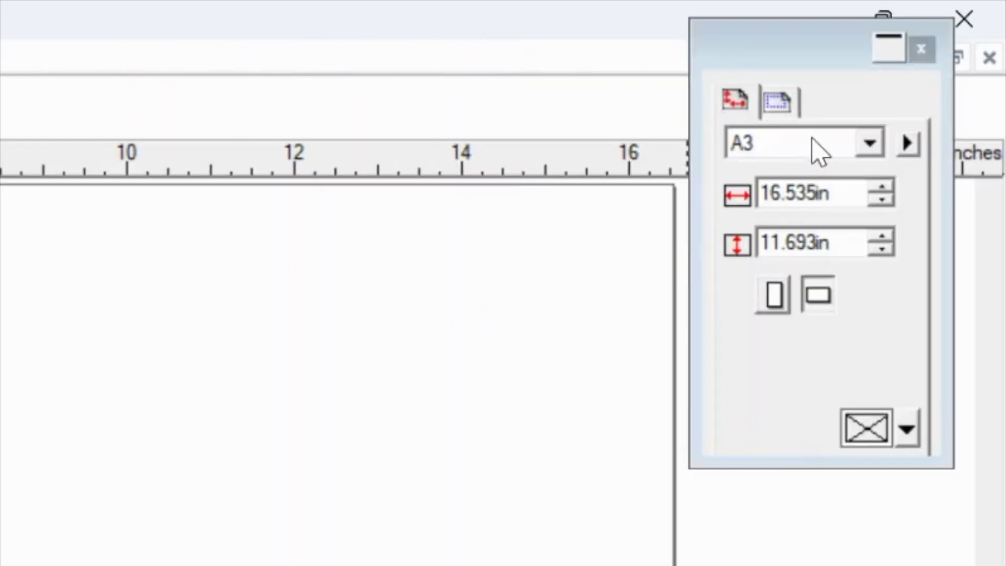
pyautogui.click(819, 152)
pyautogui.scroll(1, 769, 278)
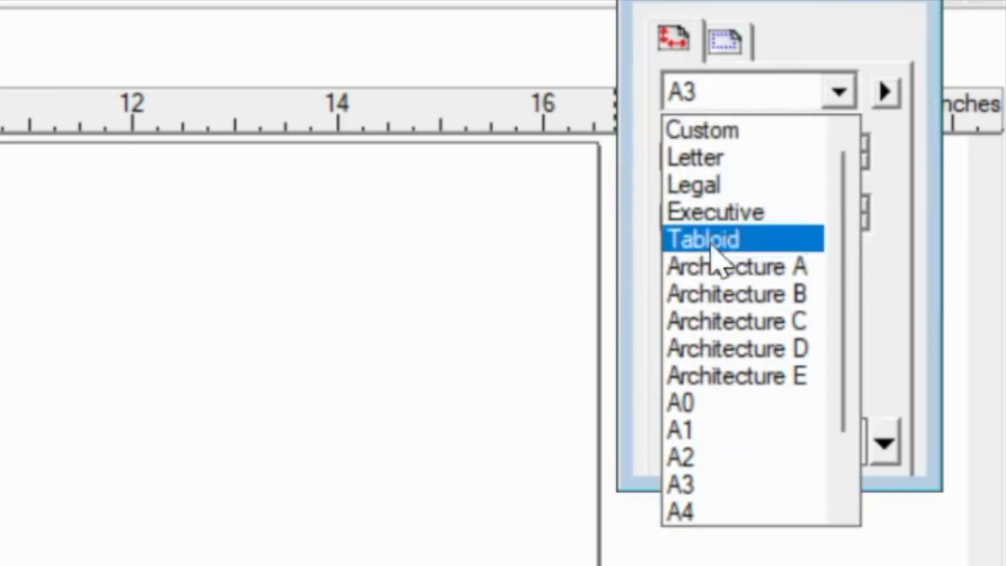
pyautogui.click(723, 131)
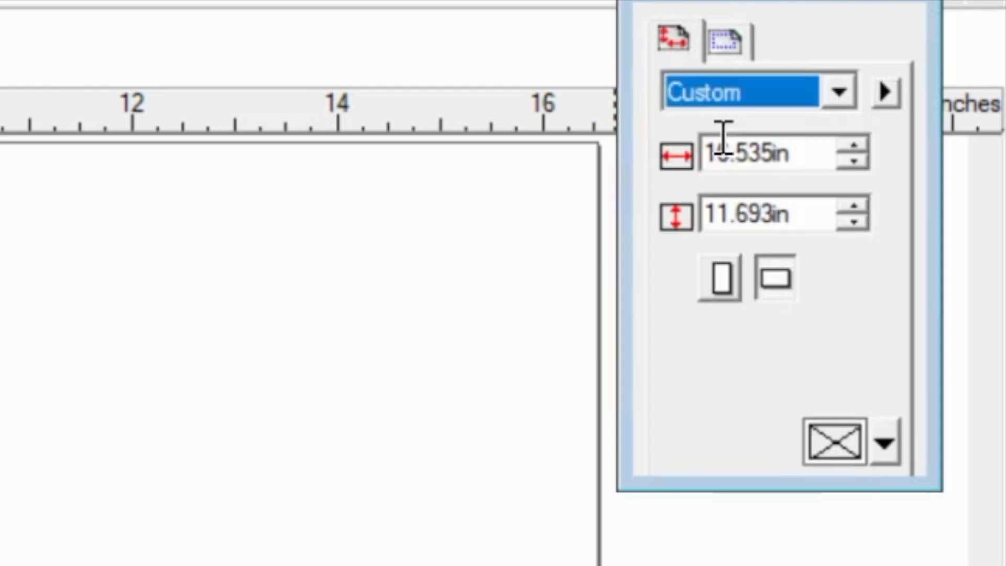
pyautogui.doubleClick(767, 164)
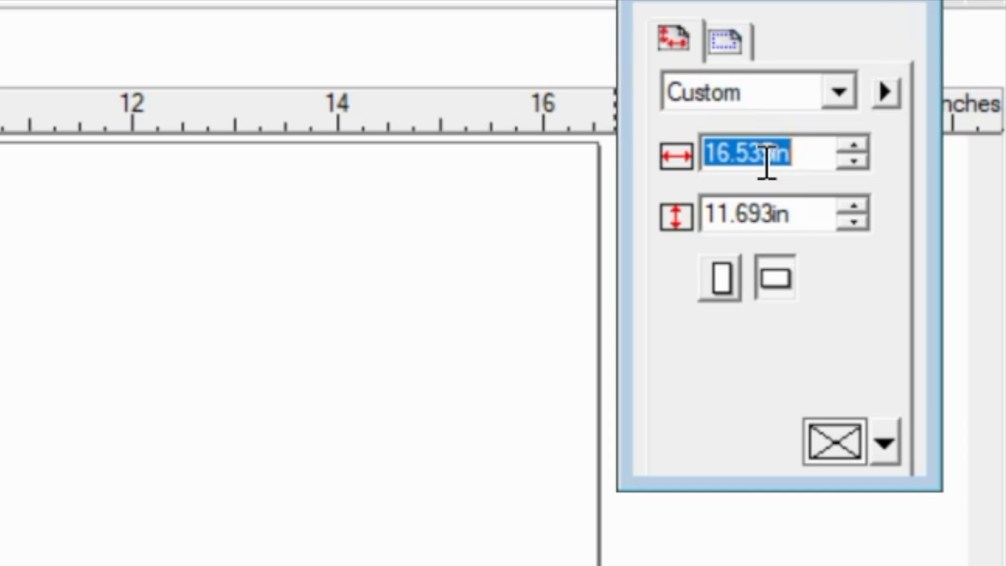
pyautogui.write('18.9')
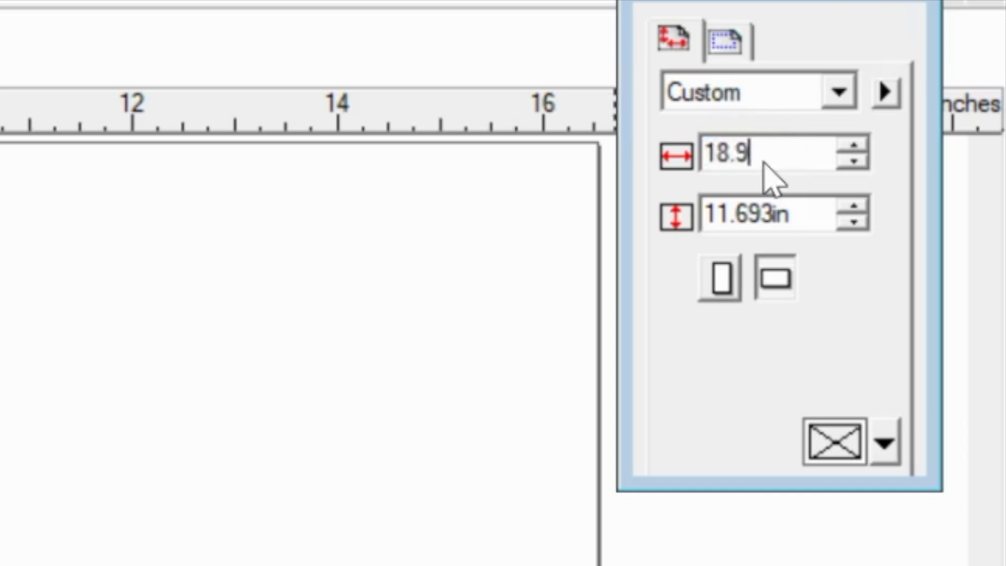
pyautogui.click(779, 215)
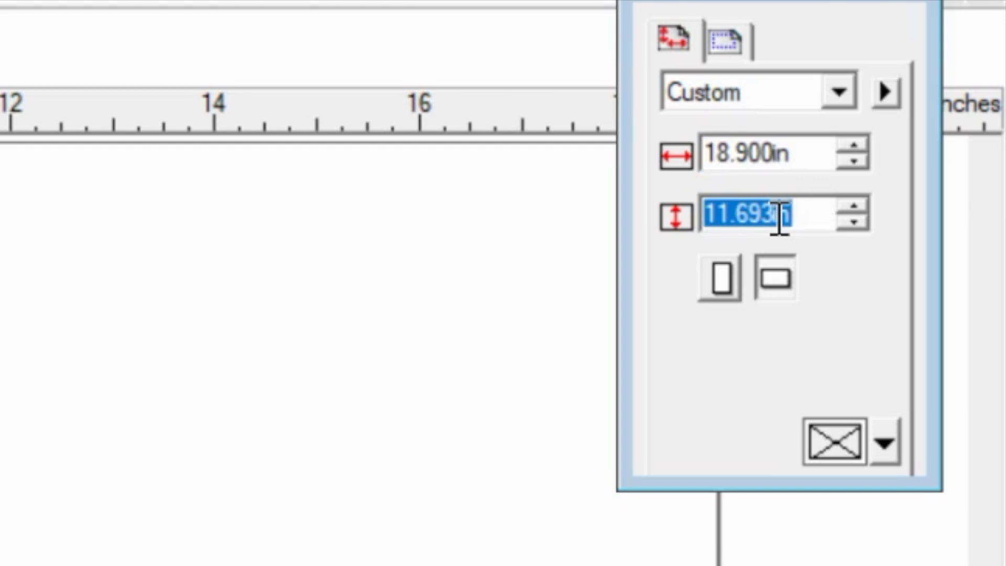
pyautogui.write('30')
pyautogui.press('Return')
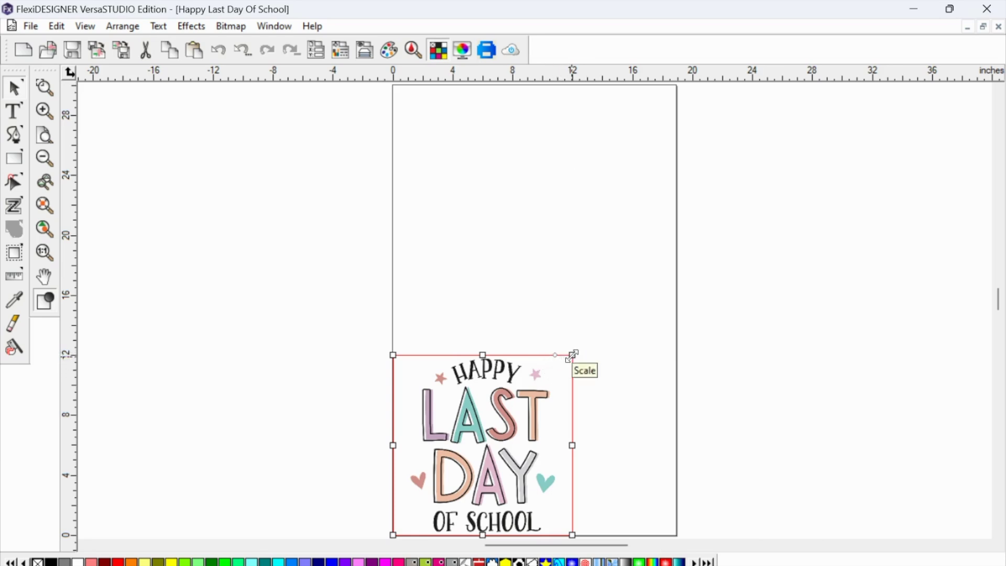
# Step: Move the Happy Last Day Of School design into the upper middle of the page and deselect it
pyautogui.moveTo(502, 413); pyautogui.dragTo(558, 192)
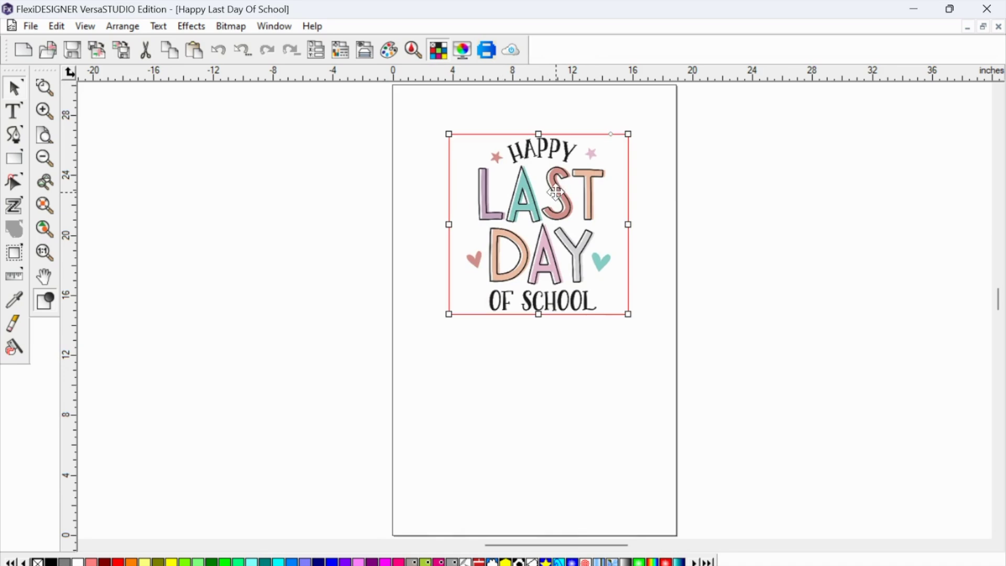
pyautogui.click(366, 274)
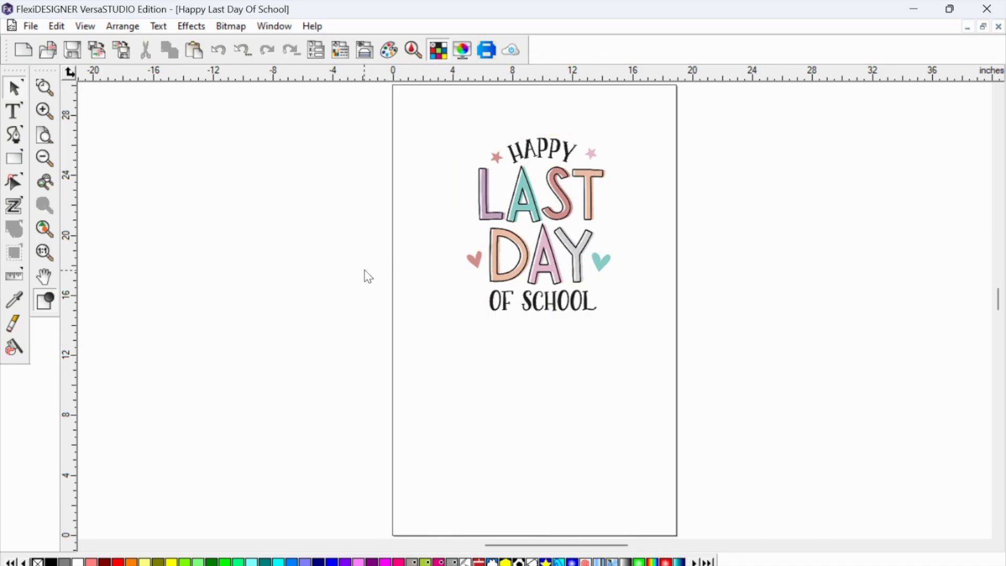
pyautogui.click(536, 215)
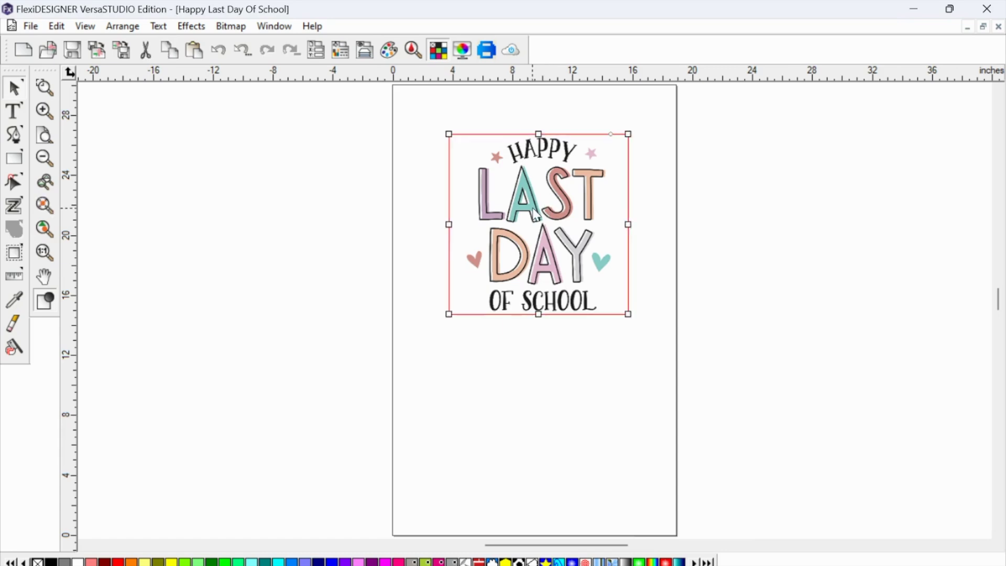
pyautogui.click(387, 285)
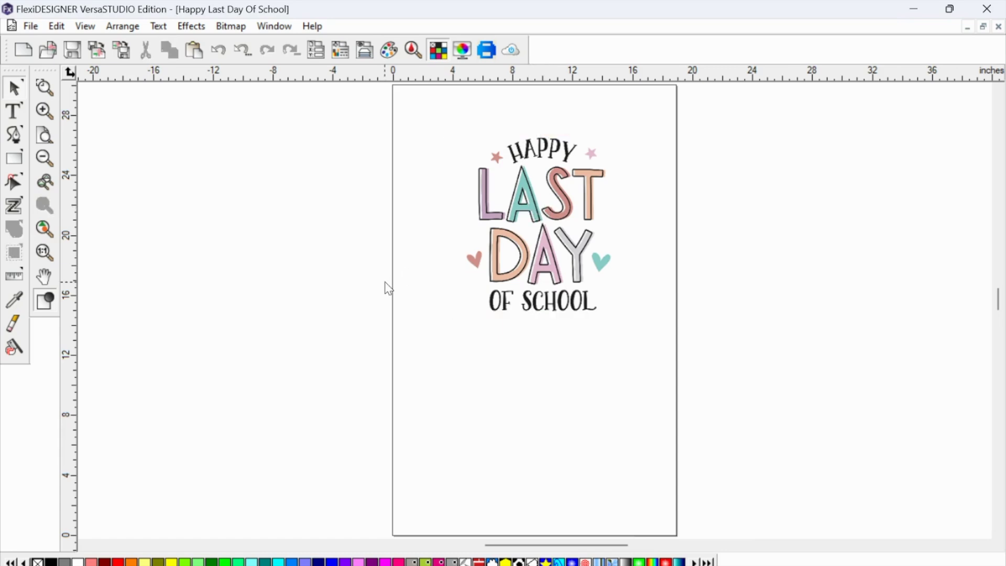
# Step: Select the Happy Last Day Of School design and start a Contour Cut around it
pyautogui.click(487, 215)
pyautogui.click(190, 31)
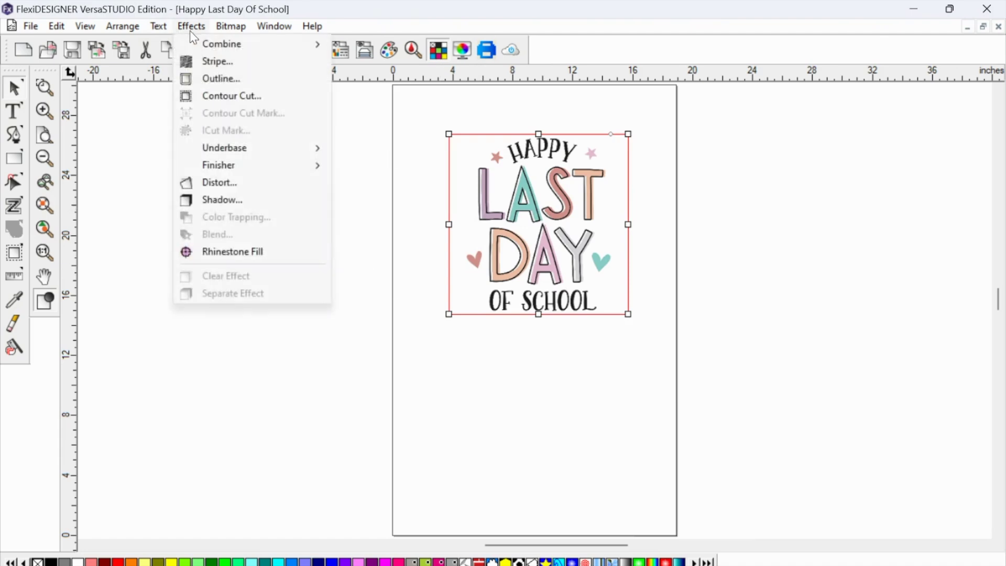
pyautogui.click(203, 100)
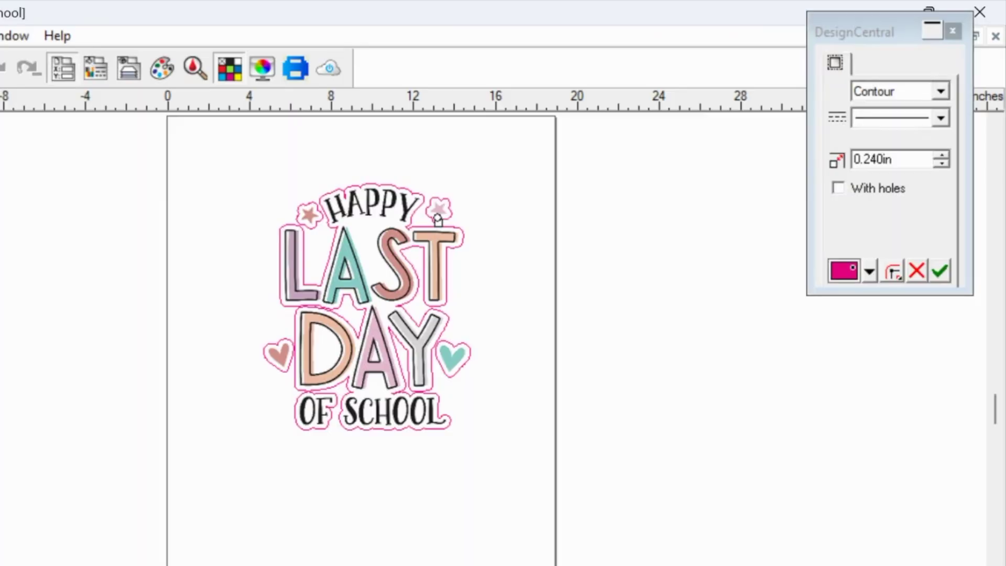
# Step: Try Purple as the contour cut line's colour and set it back to CutContour
pyautogui.click(869, 274)
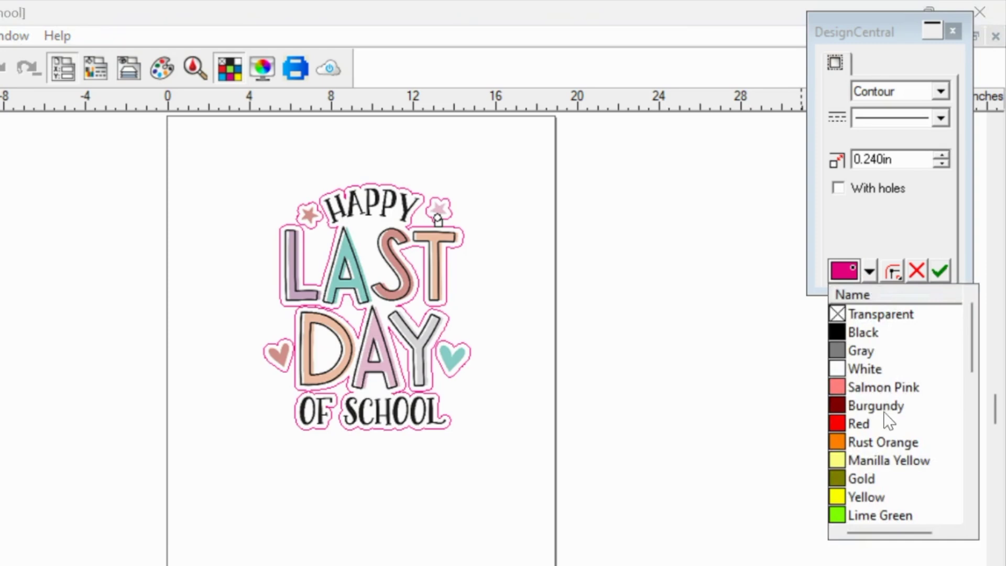
pyautogui.scroll(-5, 880, 406)
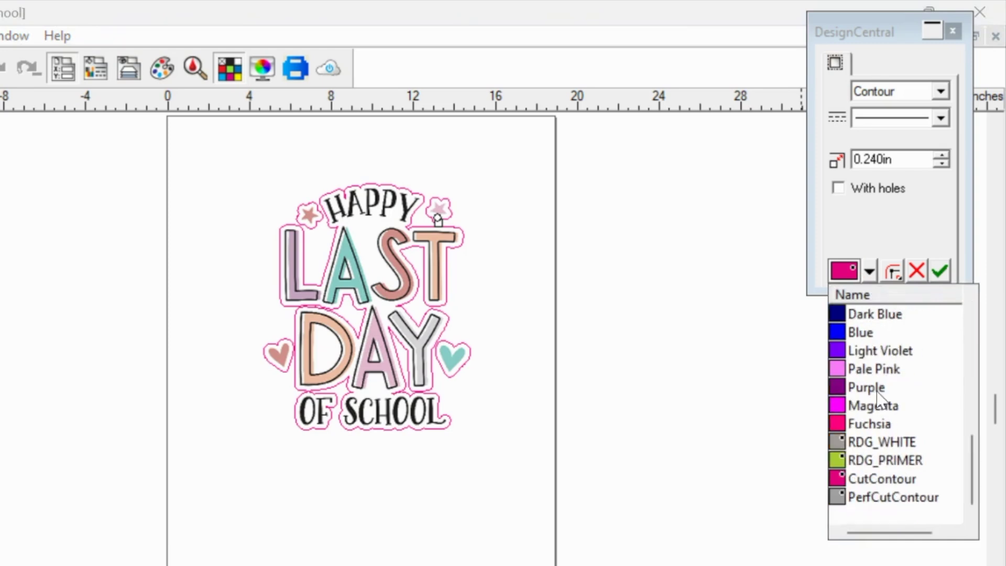
pyautogui.click(877, 392)
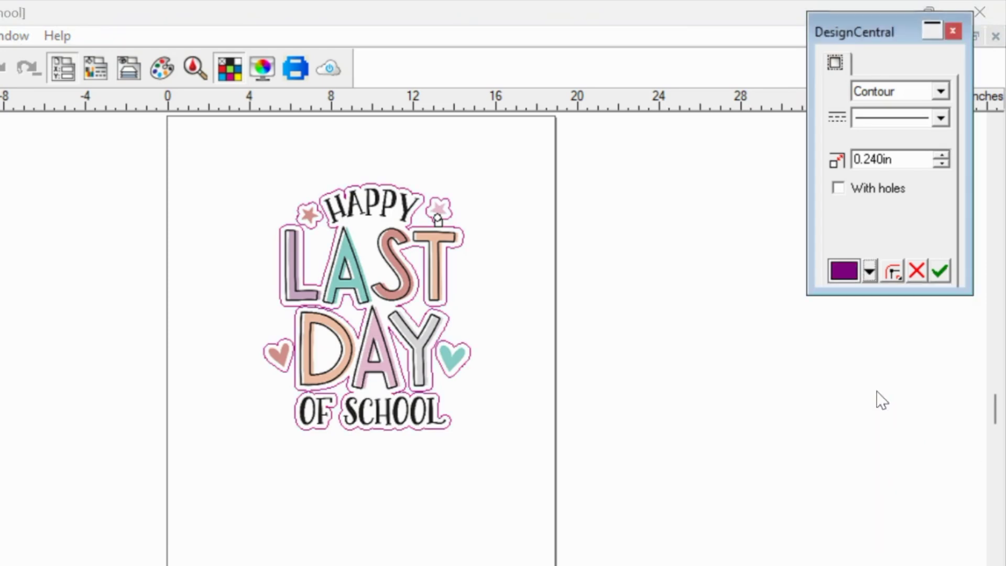
pyautogui.click(870, 272)
pyautogui.scroll(-3, 885, 399)
pyautogui.scroll(-4, 888, 399)
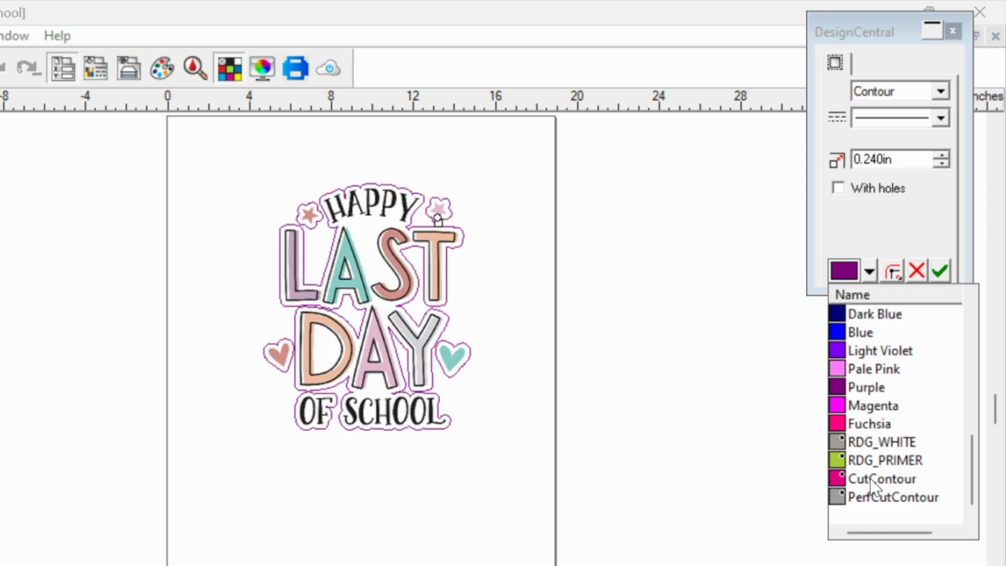
pyautogui.click(874, 479)
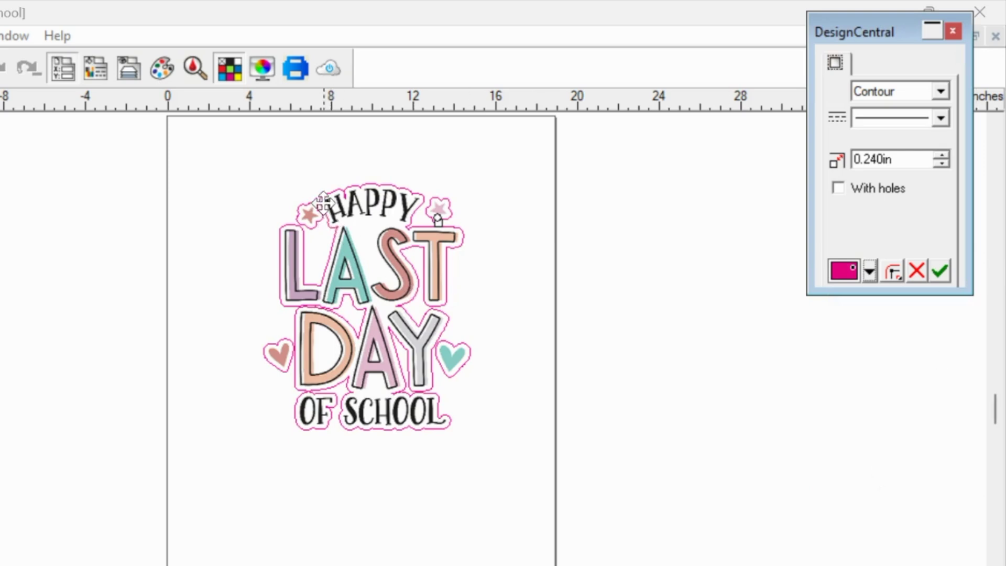
# Step: Increase the contour cut's offset to 0.340 in and enable the With holes option
pyautogui.click(939, 161)
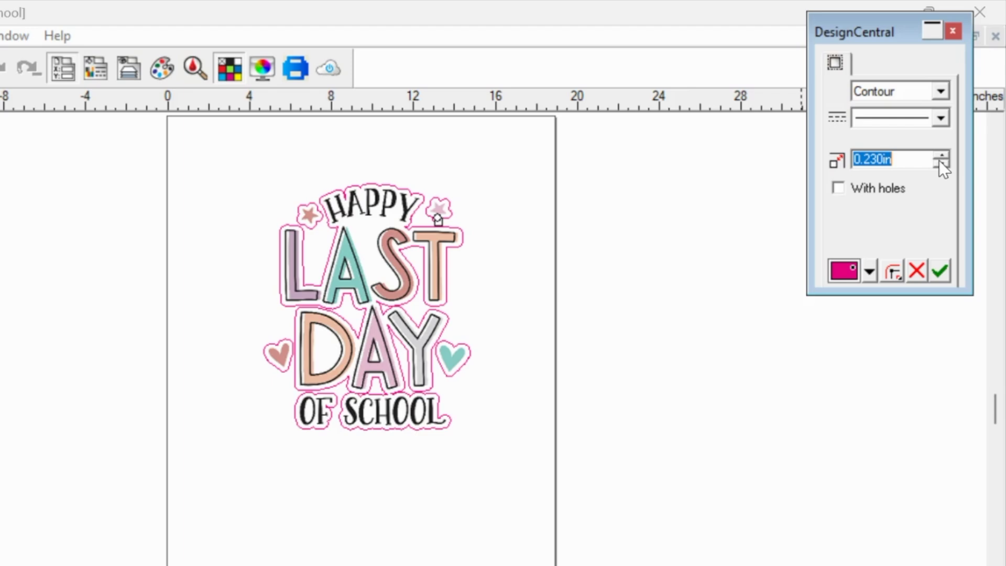
pyautogui.click(941, 157)
pyautogui.click(941, 157)
pyautogui.click(941, 158)
pyautogui.click(940, 158)
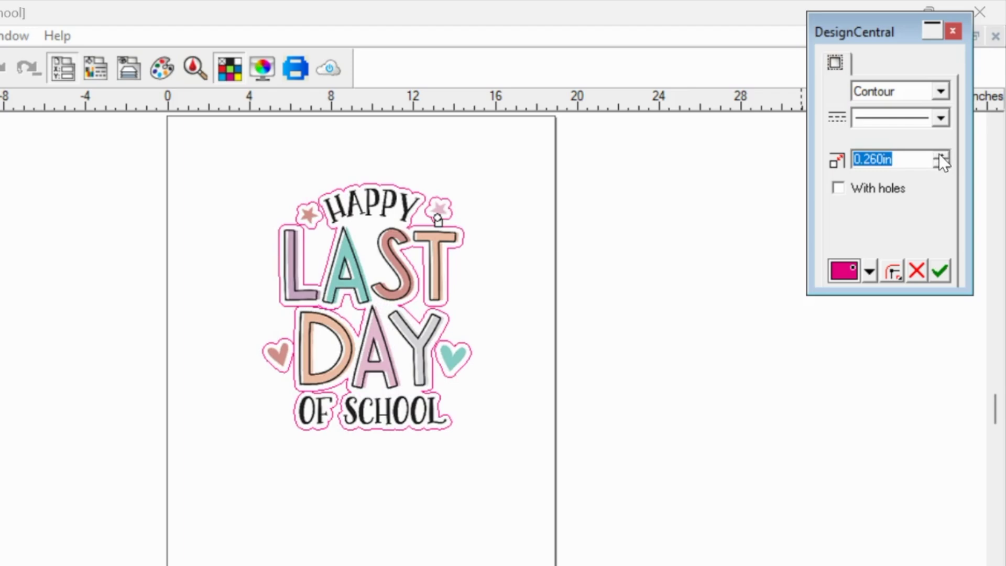
pyautogui.click(941, 157)
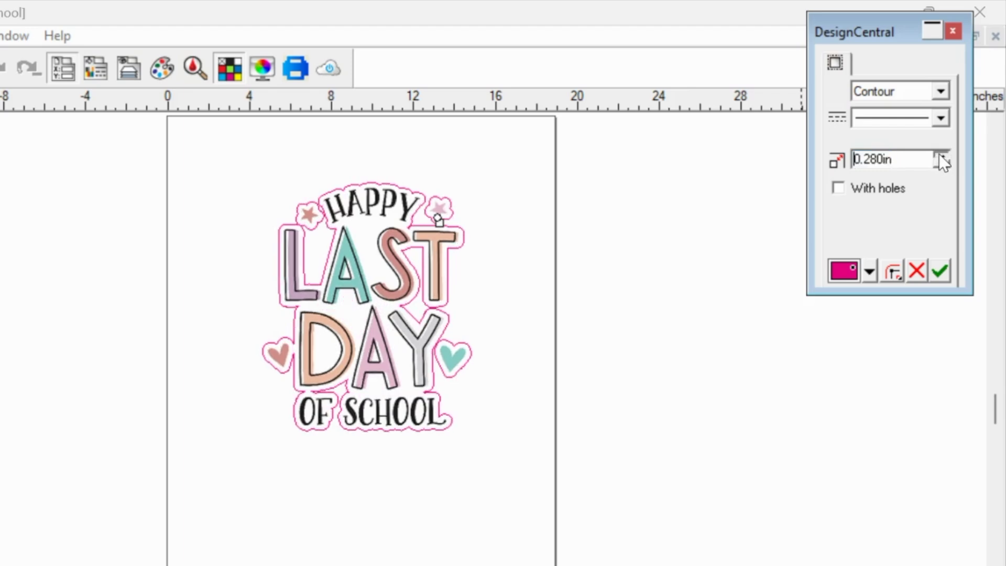
pyautogui.click(941, 157)
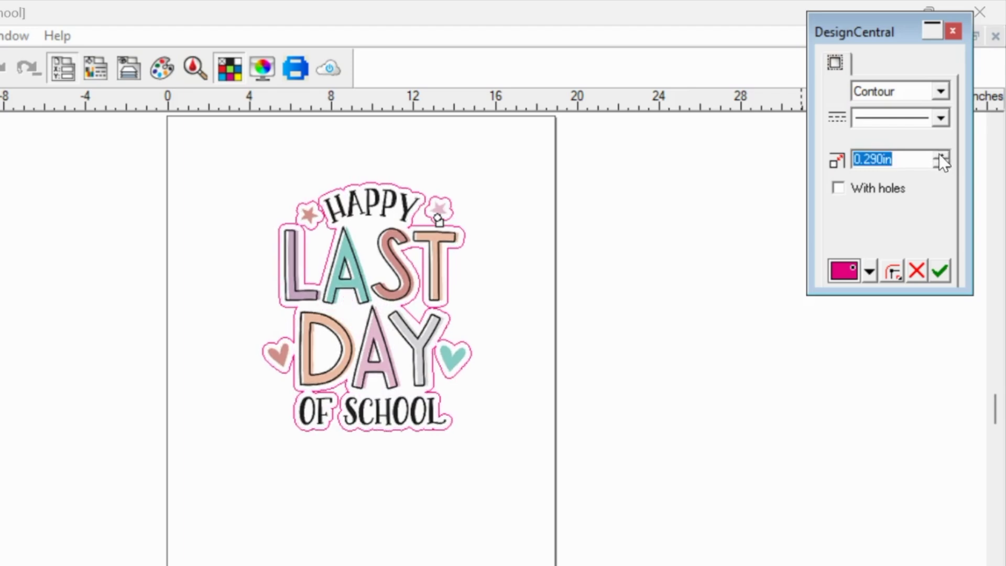
pyautogui.click(941, 157)
pyautogui.click(940, 158)
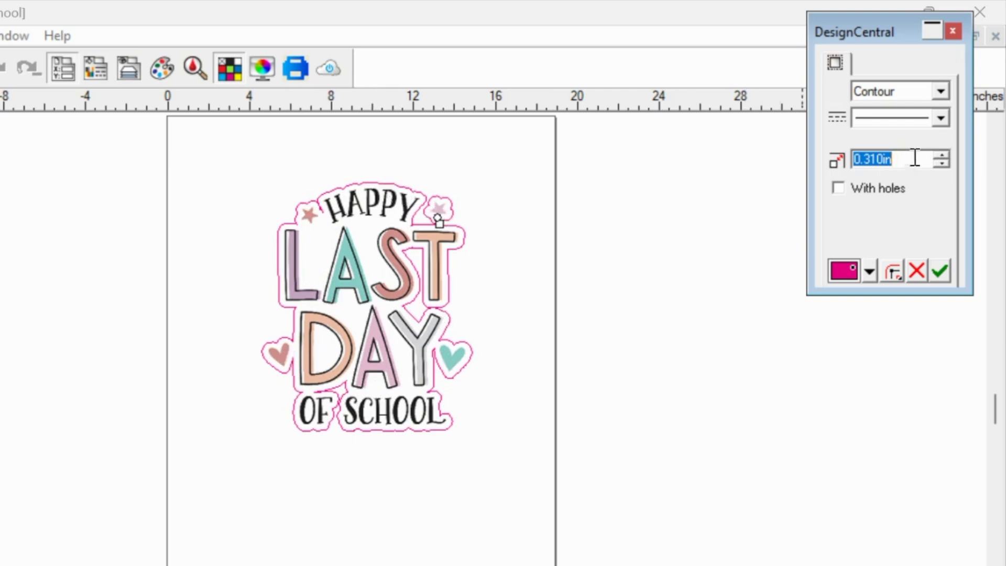
pyautogui.click(941, 156)
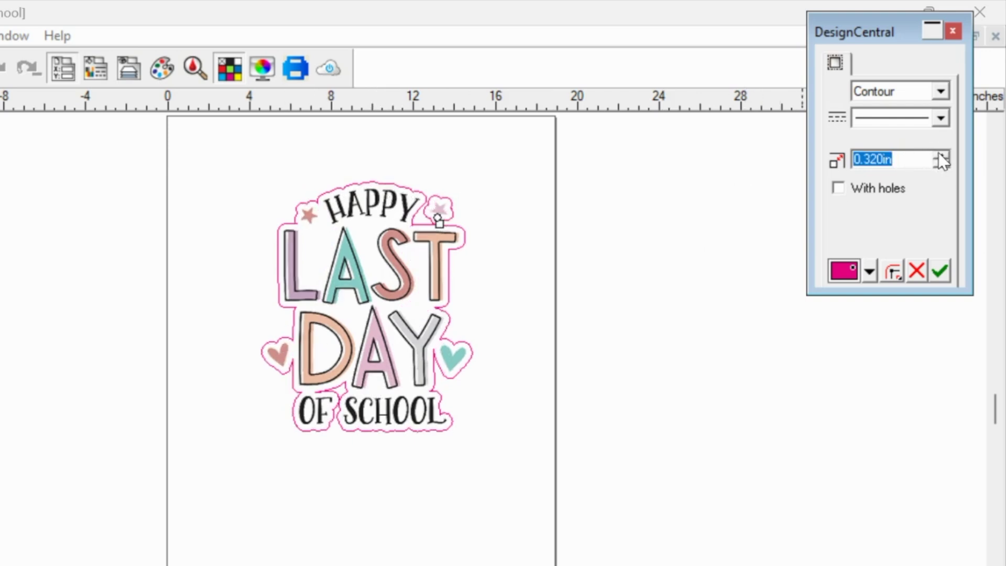
pyautogui.click(940, 156)
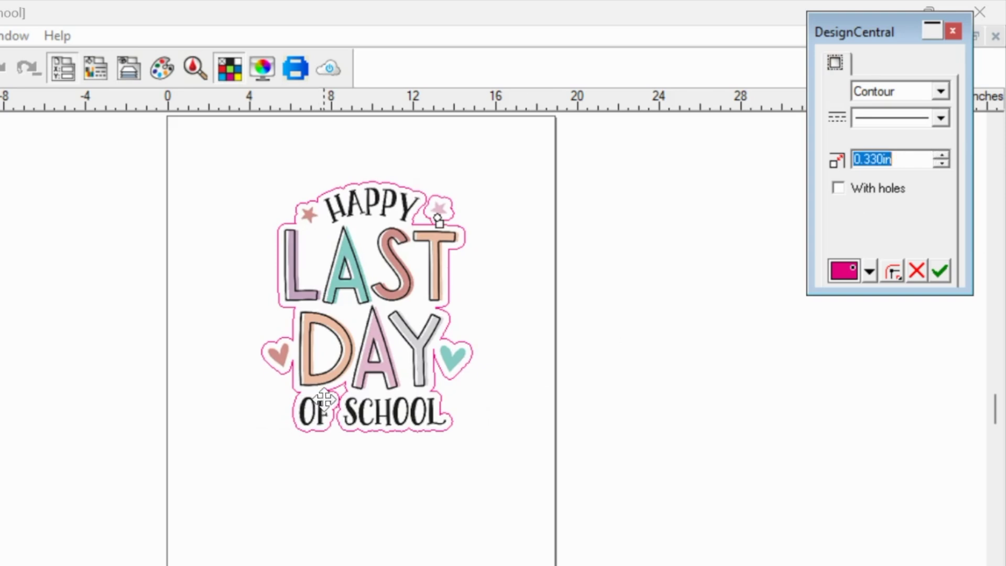
pyautogui.click(942, 155)
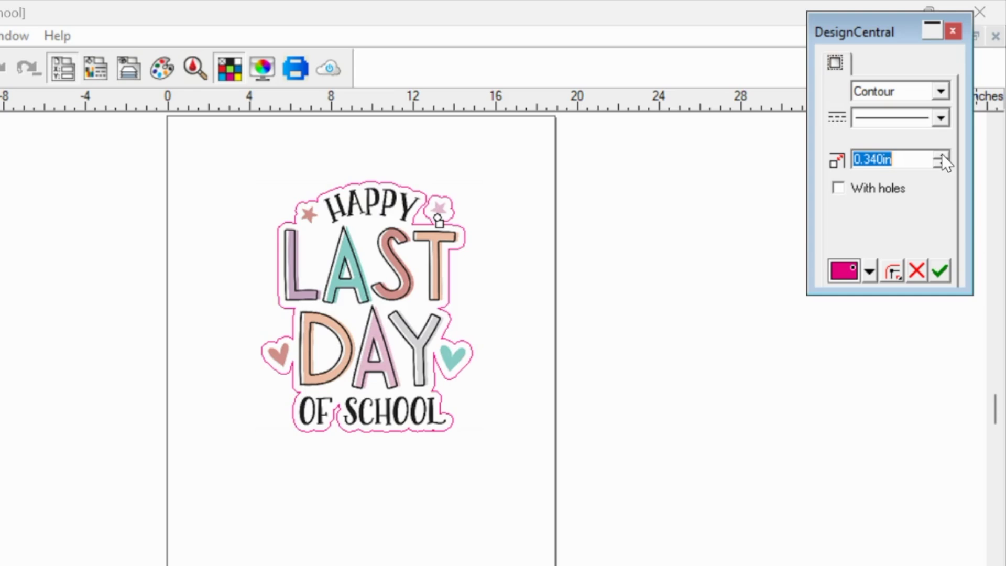
pyautogui.click(839, 188)
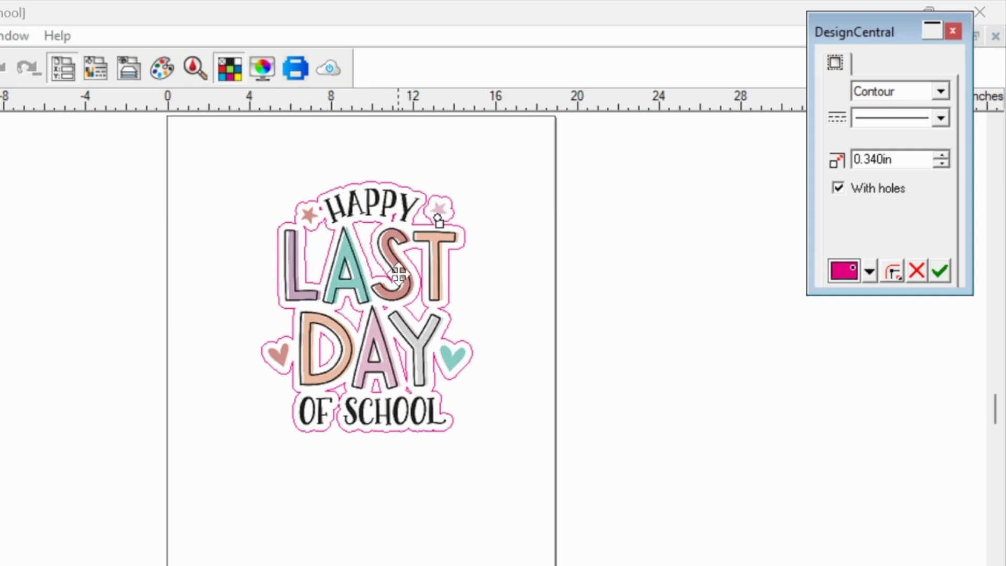
# Step: Turn off the contour cut's With holes option and apply the contour around the Happy Last Day Of School design
pyautogui.click(839, 188)
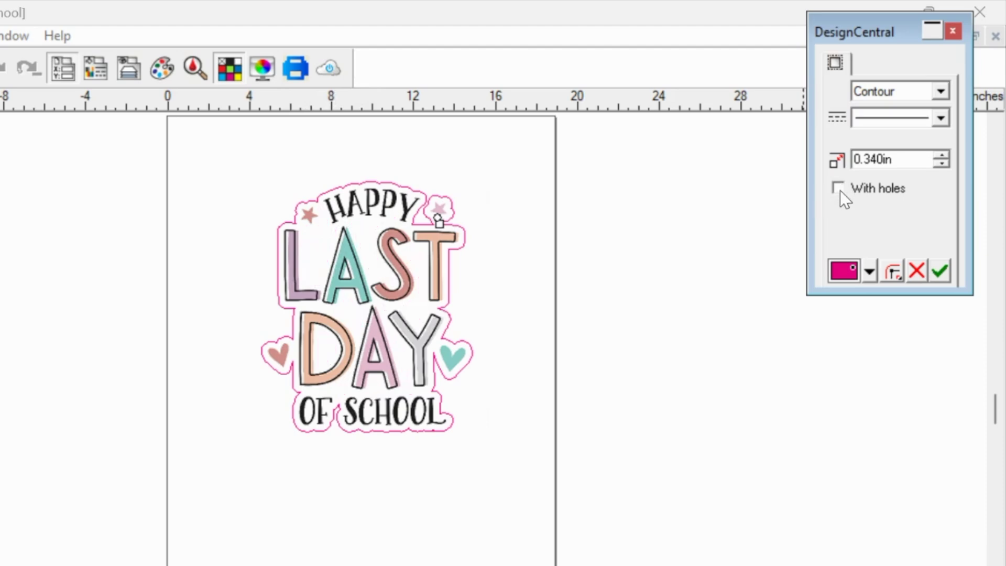
pyautogui.click(939, 272)
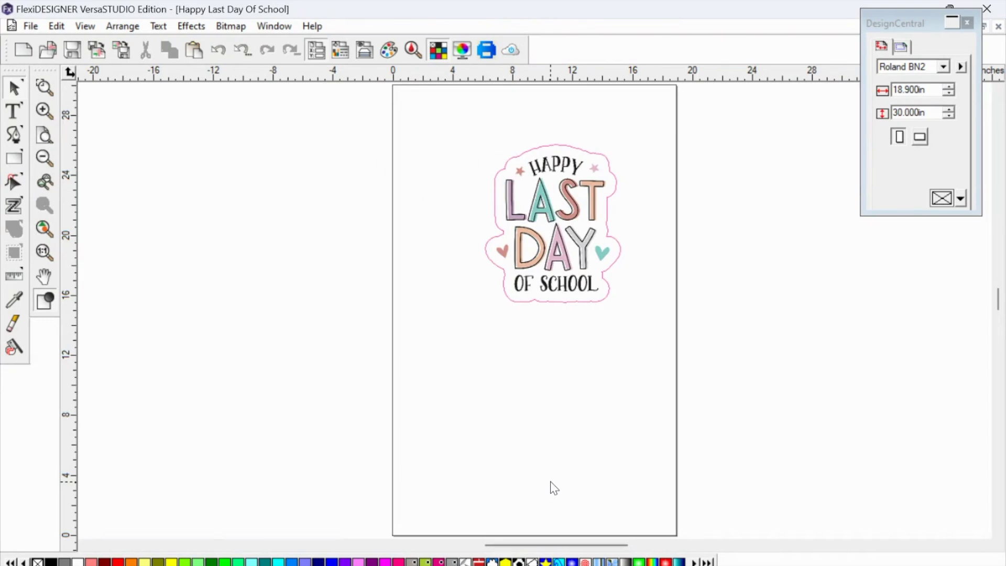
# Step: Select the contoured design, review its contour cut settings, and resize it proportionally to 5 in wide
pyautogui.click(519, 297)
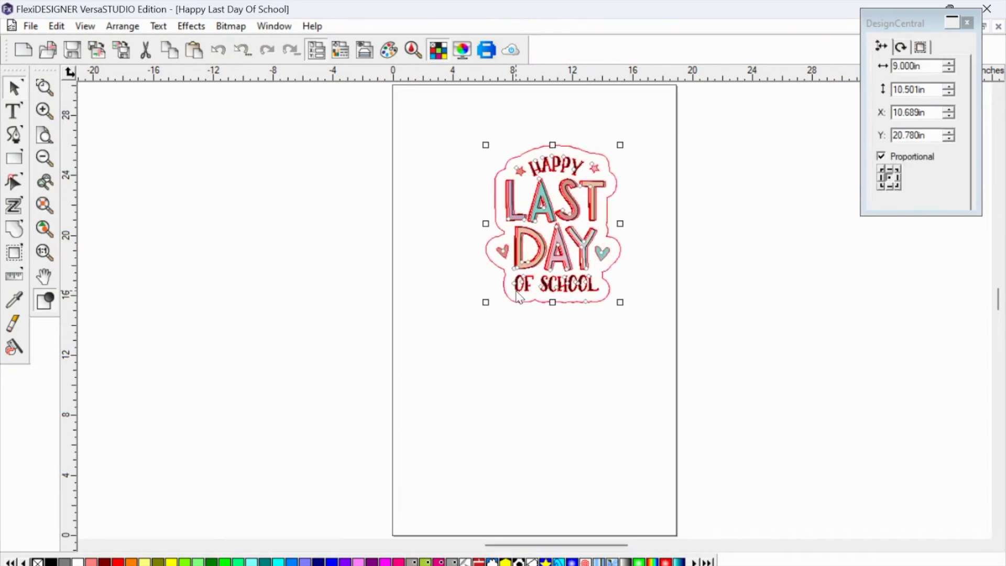
pyautogui.click(920, 47)
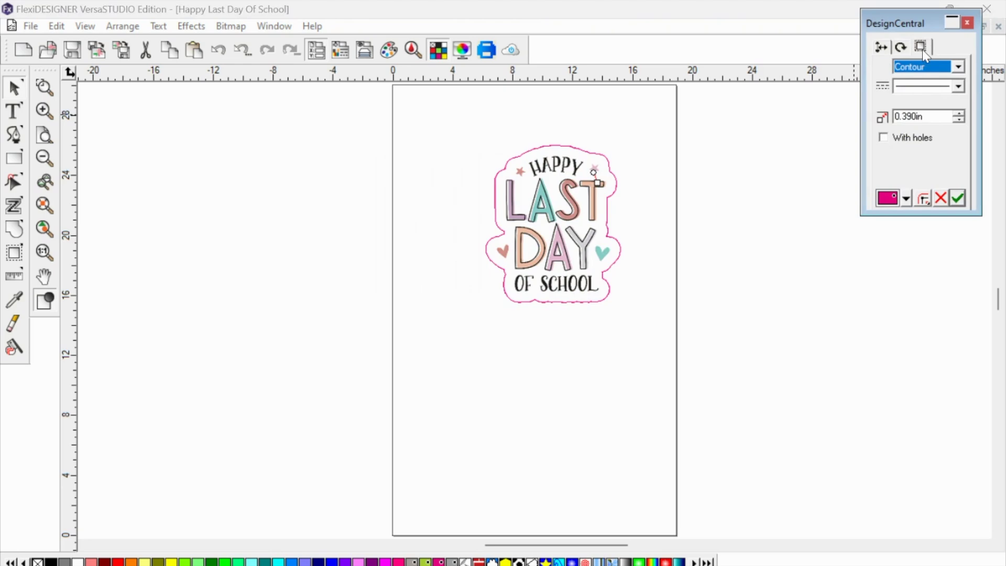
pyautogui.click(881, 47)
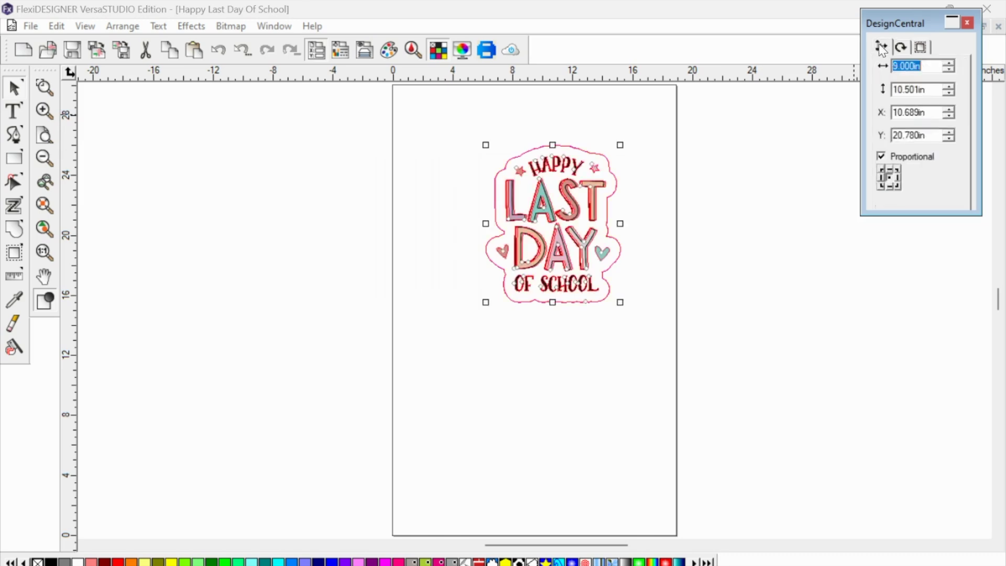
pyautogui.click(900, 67)
pyautogui.press('BackSpace')
pyautogui.write('5')
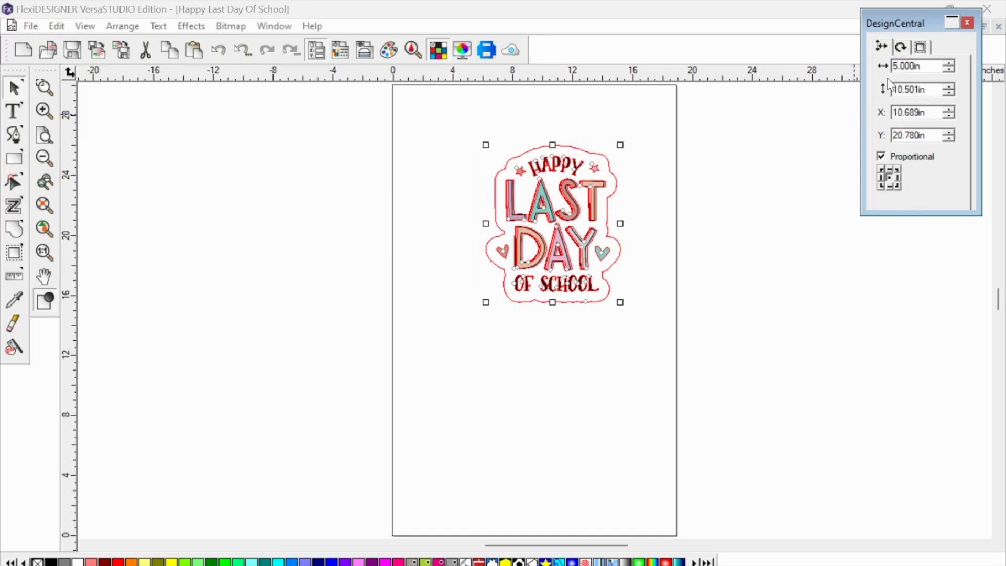
pyautogui.press('Return')
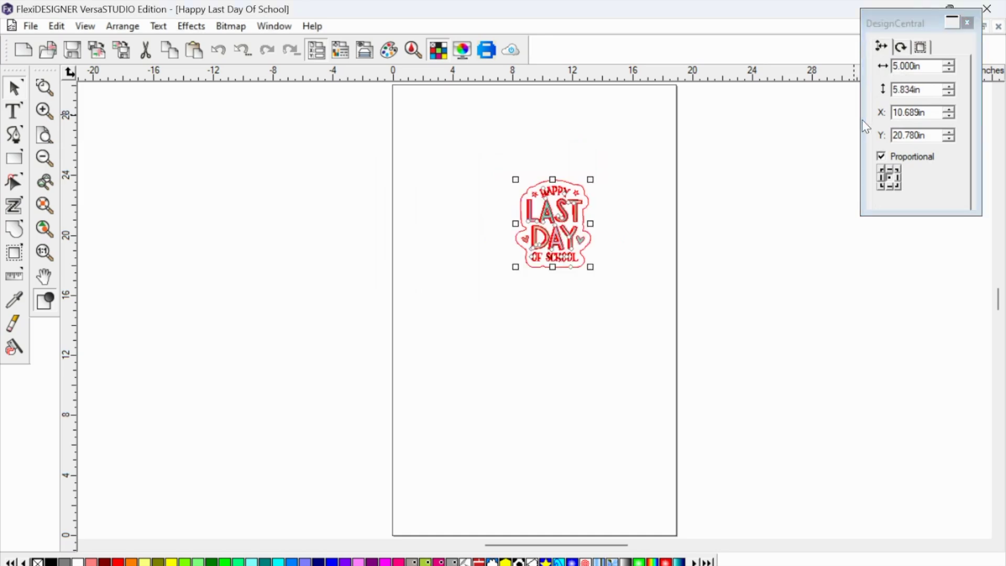
# Step: Move the resized design with its contour into the page's upper-left corner, check its rotation settings, and deselect it
pyautogui.click(880, 170)
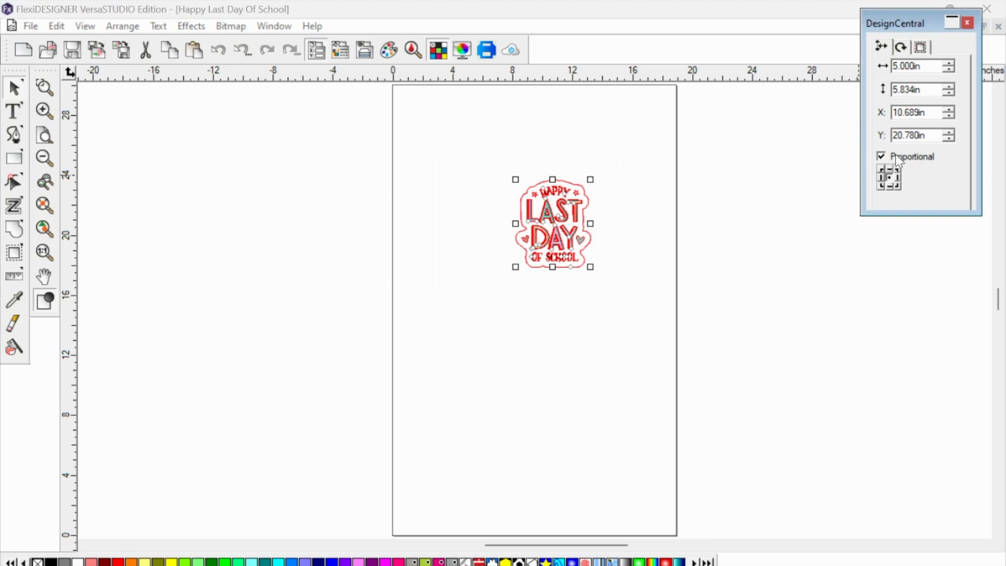
pyautogui.moveTo(550, 237); pyautogui.dragTo(439, 159)
pyautogui.click(383, 202)
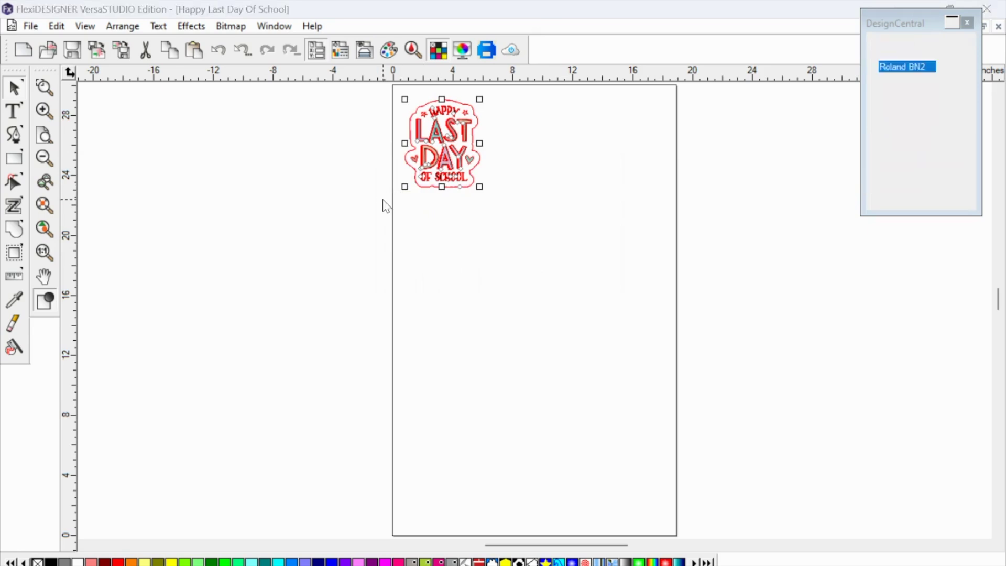
pyautogui.click(434, 142)
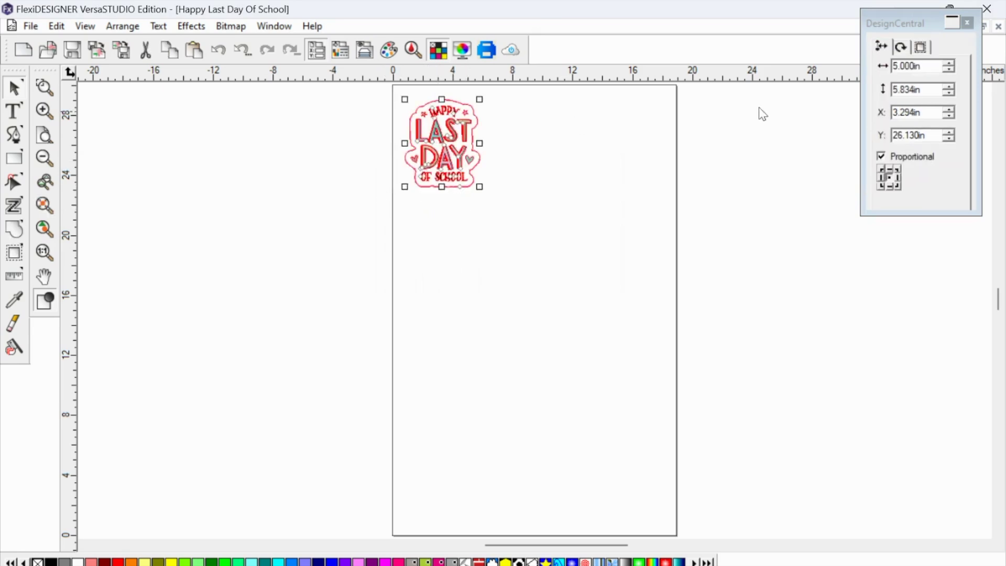
pyautogui.click(901, 46)
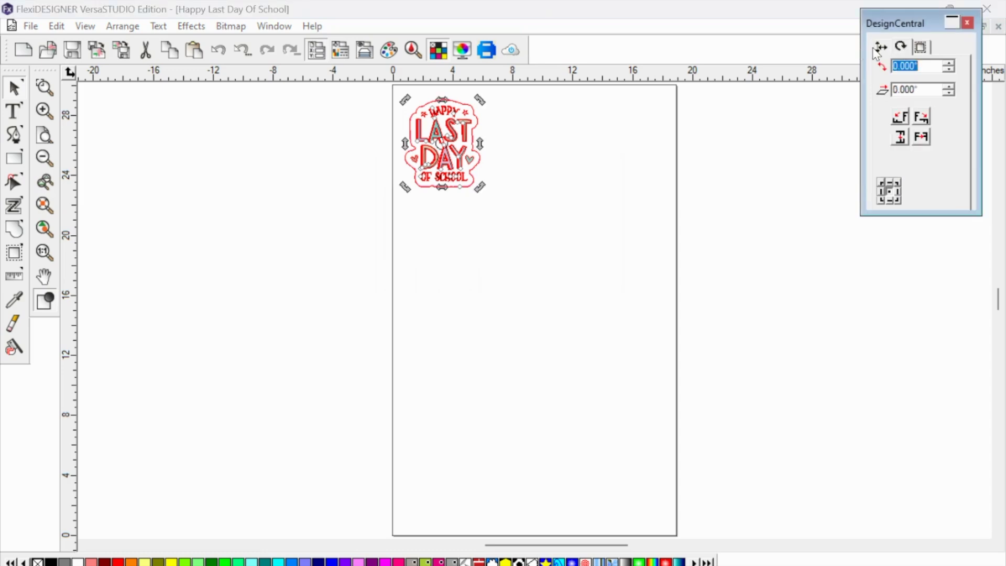
pyautogui.click(475, 245)
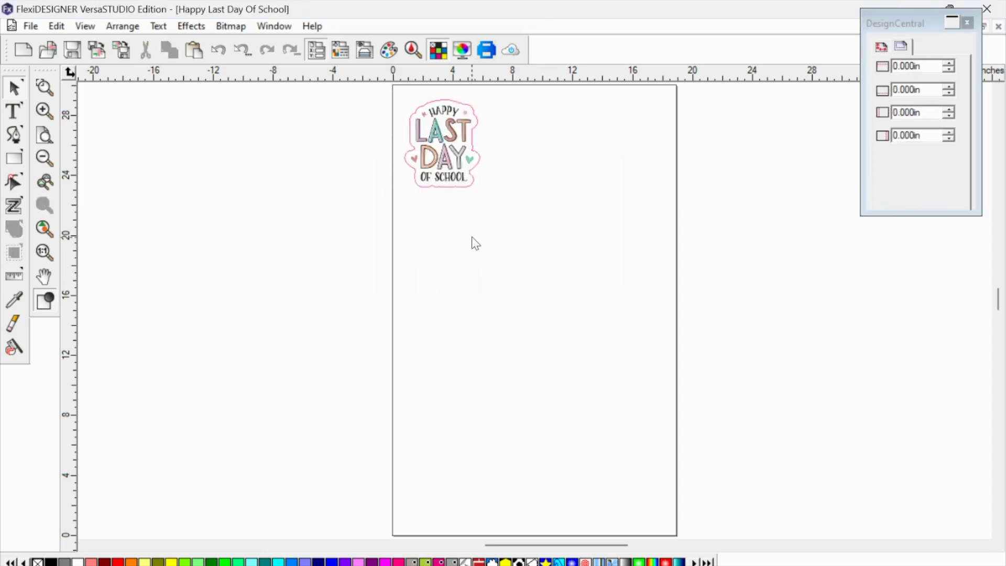
# Step: Duplicate the contoured Happy Last Day Of School design and place the copy directly to the right of the original
pyautogui.click(439, 157)
pyautogui.rightClick(440, 157)
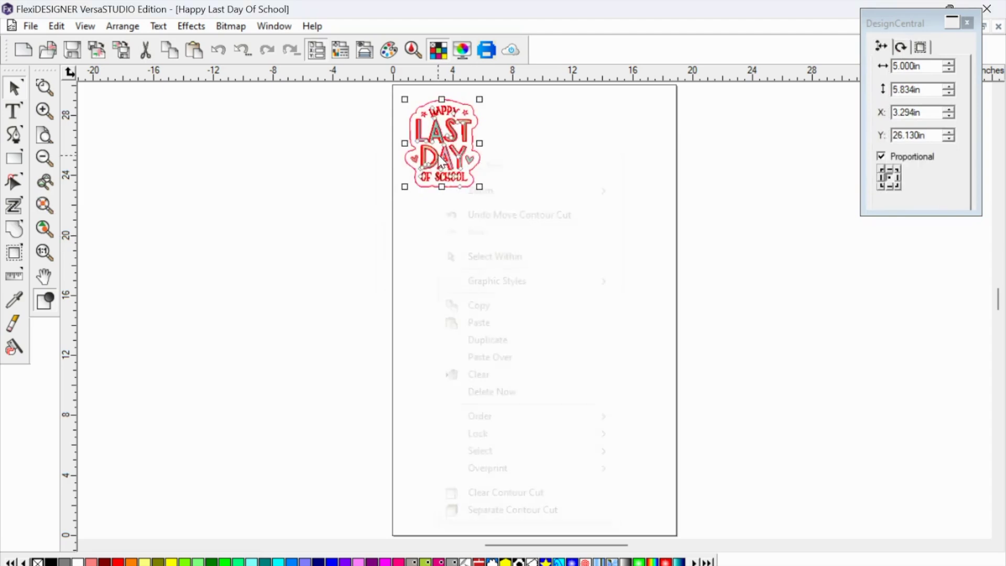
pyautogui.click(487, 340)
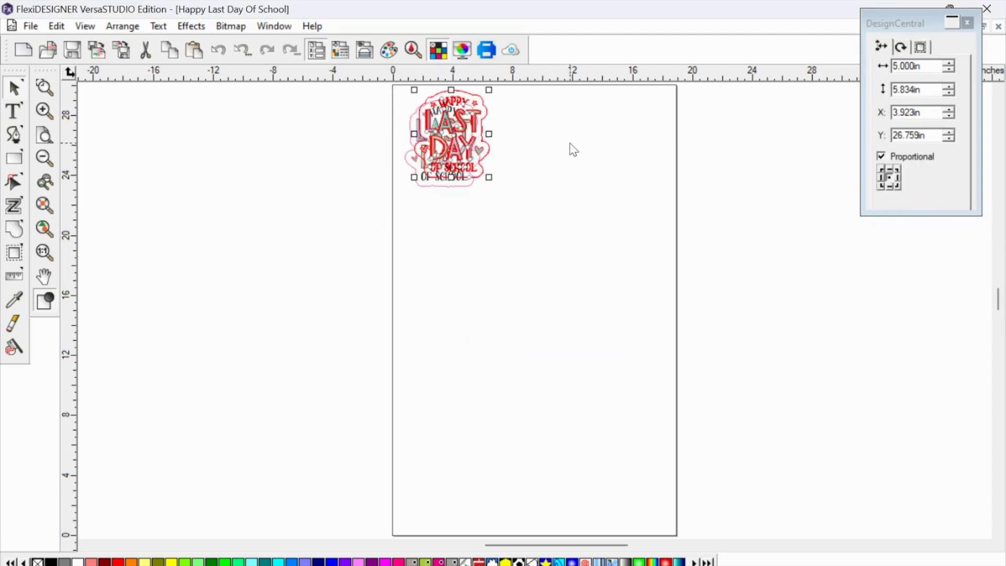
pyautogui.rightClick(532, 143)
pyautogui.rightClick(455, 263)
pyautogui.press('Escape')
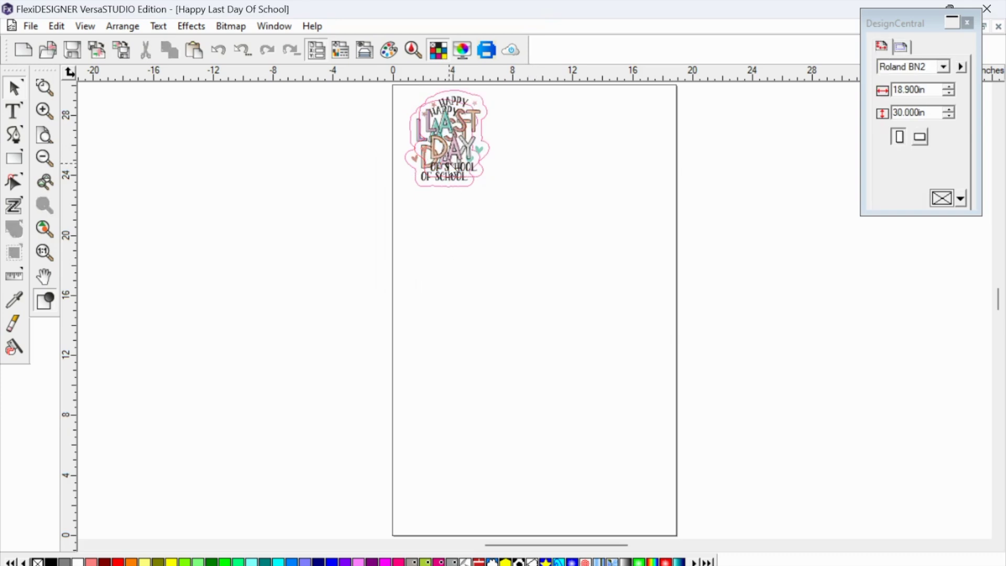
pyautogui.rightClick(555, 166)
pyautogui.click(519, 161)
pyautogui.moveTo(480, 152); pyautogui.dragTo(560, 152)
pyautogui.click(800, 253)
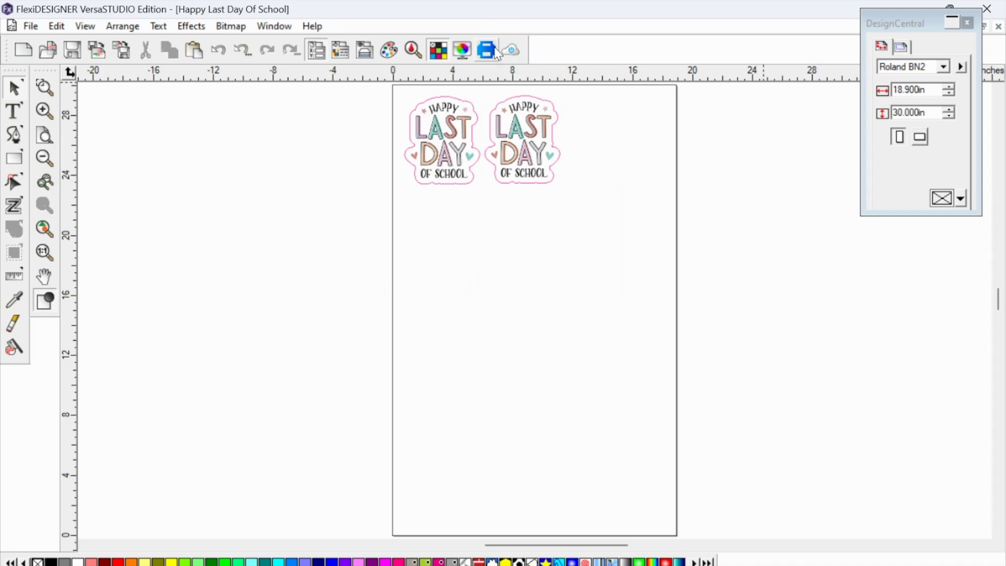
# Step: Export the page as an Adobe PDF named Happy Last Day Of School VW in the Downloads folder
pyautogui.click(33, 25)
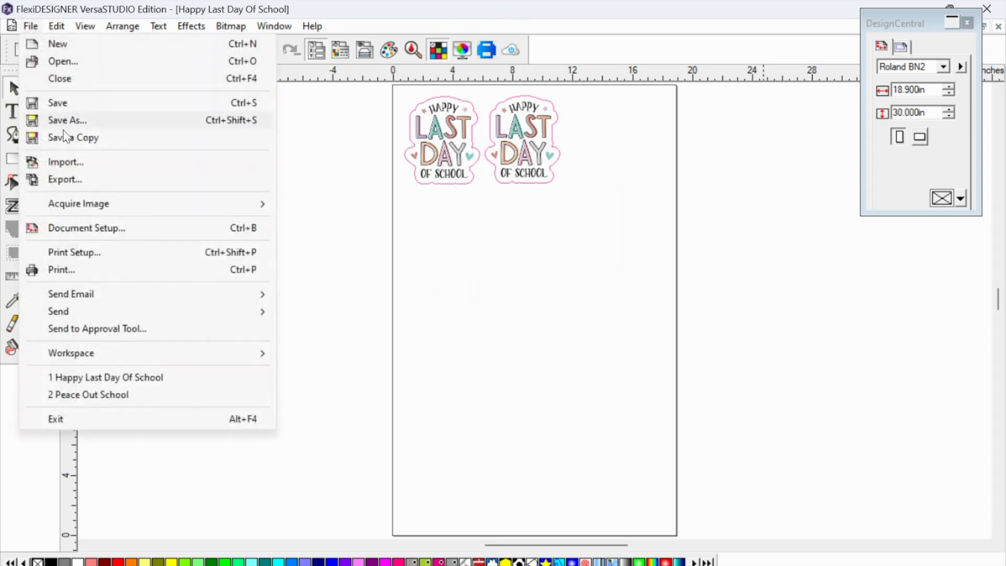
pyautogui.click(62, 181)
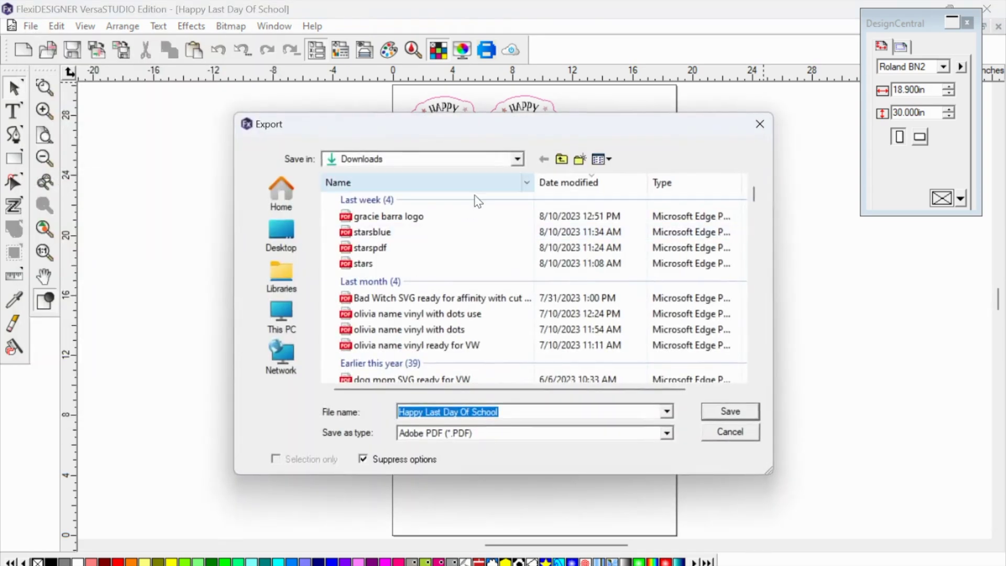
pyautogui.click(501, 431)
pyautogui.click(501, 429)
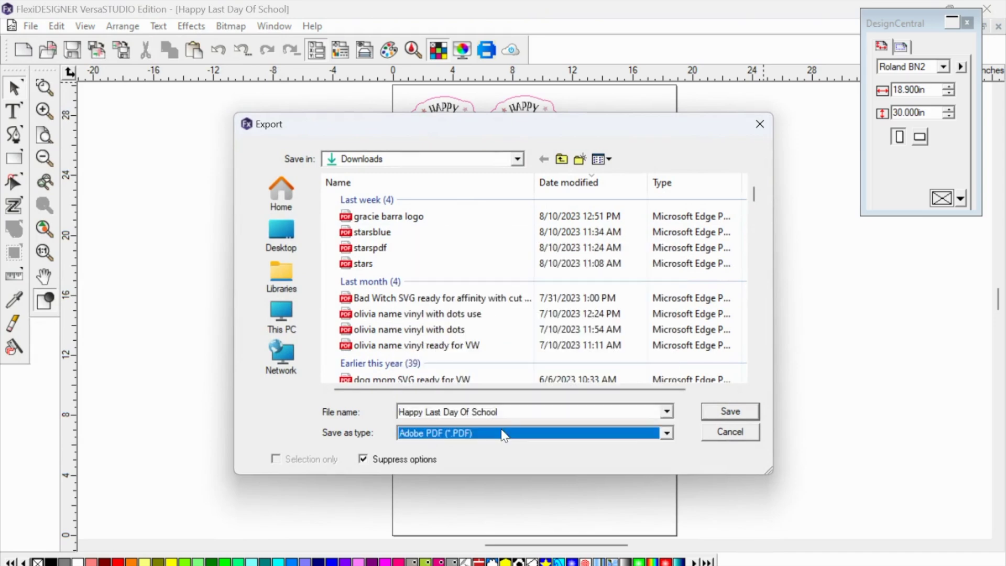
pyautogui.click(518, 411)
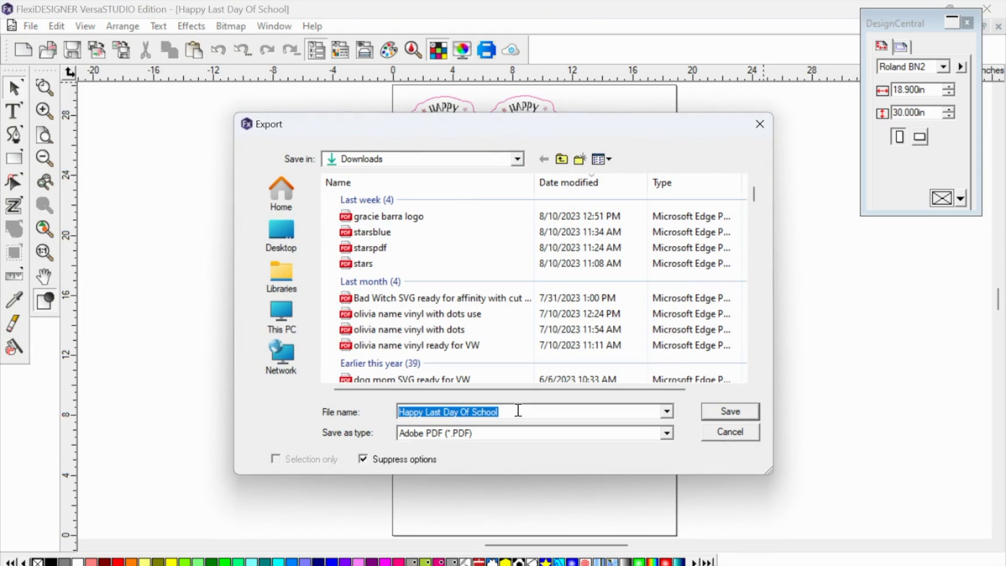
pyautogui.click(518, 411)
pyautogui.write('VW')
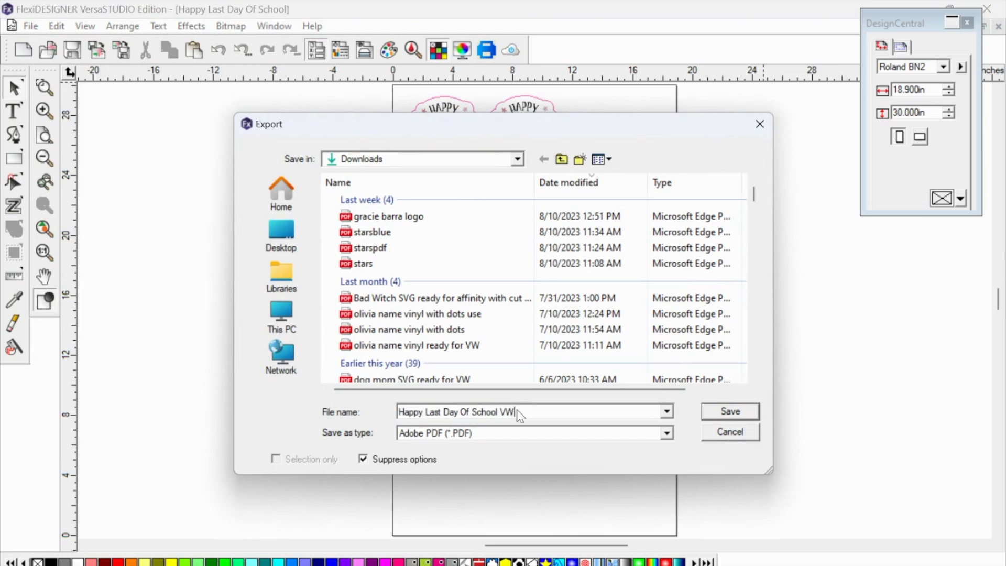
pyautogui.click(722, 413)
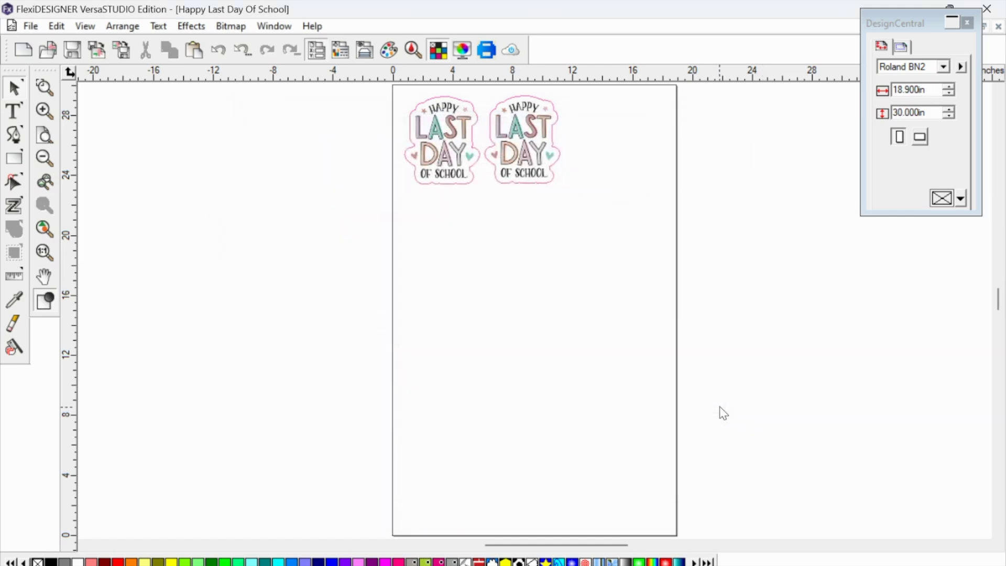
# Step: Switch to Roland DG Connect Hub and open VersaWorks6 from it
pyautogui.moveTo(677, 564)
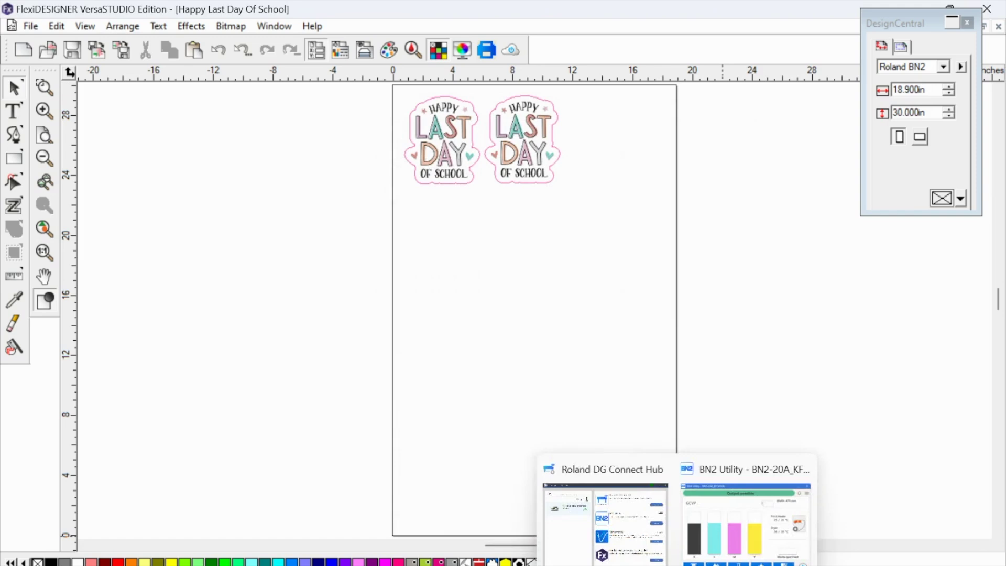
pyautogui.moveTo(711, 564)
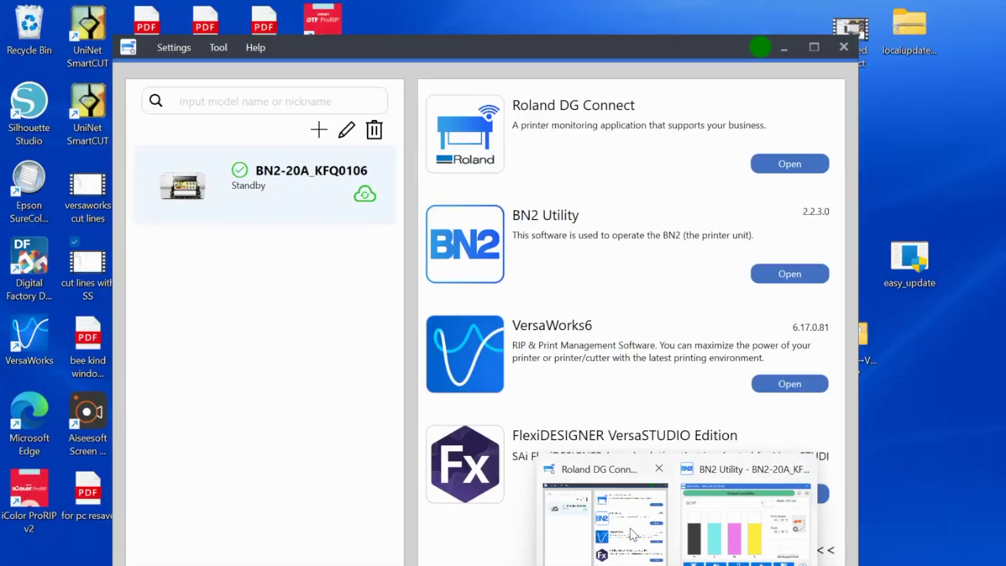
pyautogui.click(634, 532)
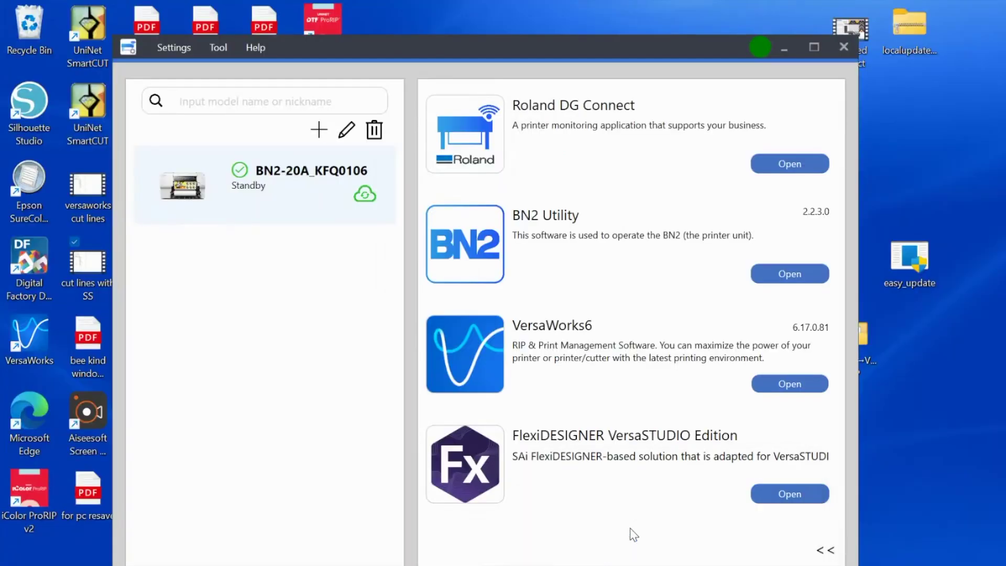
pyautogui.click(784, 385)
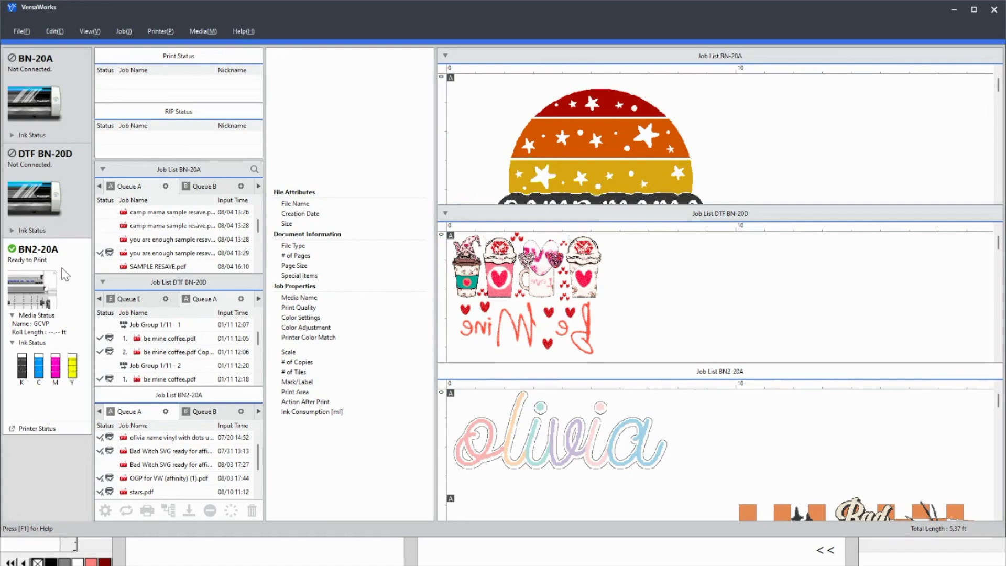
# Step: Add the Happy Last Day Of School VW PDF from the Downloads folder to Queue E
pyautogui.click(19, 32)
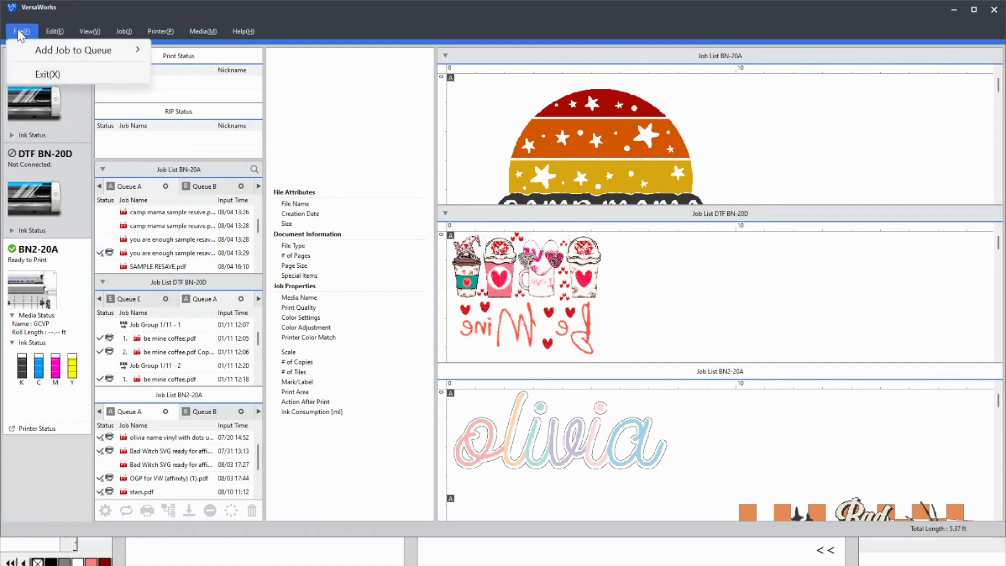
pyautogui.moveTo(121, 50)
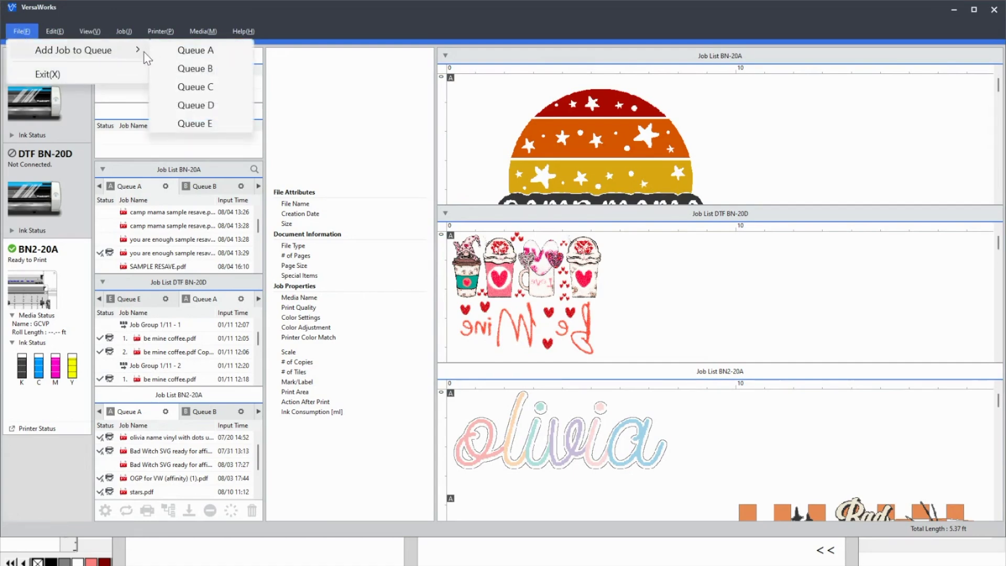
pyautogui.click(189, 125)
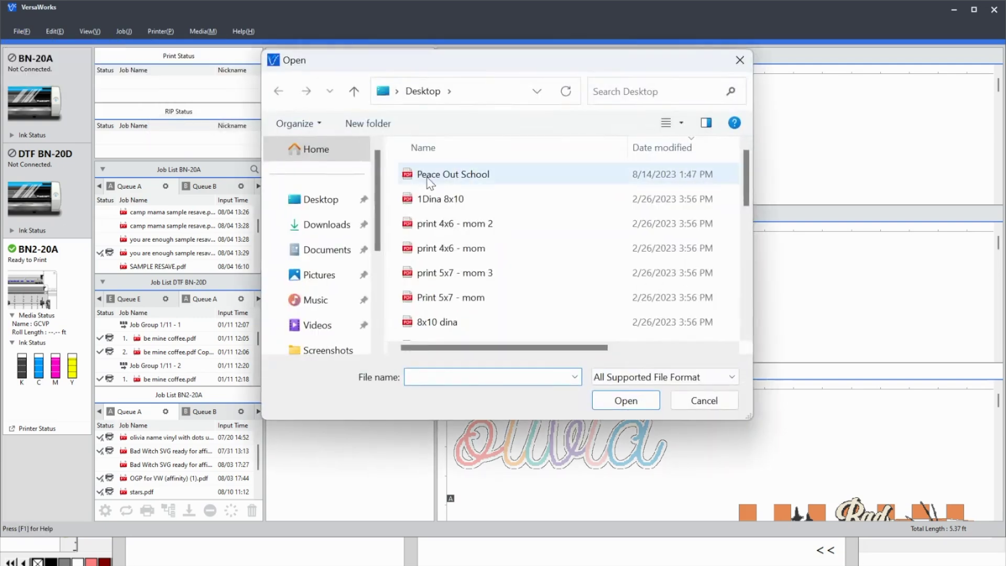
pyautogui.click(326, 227)
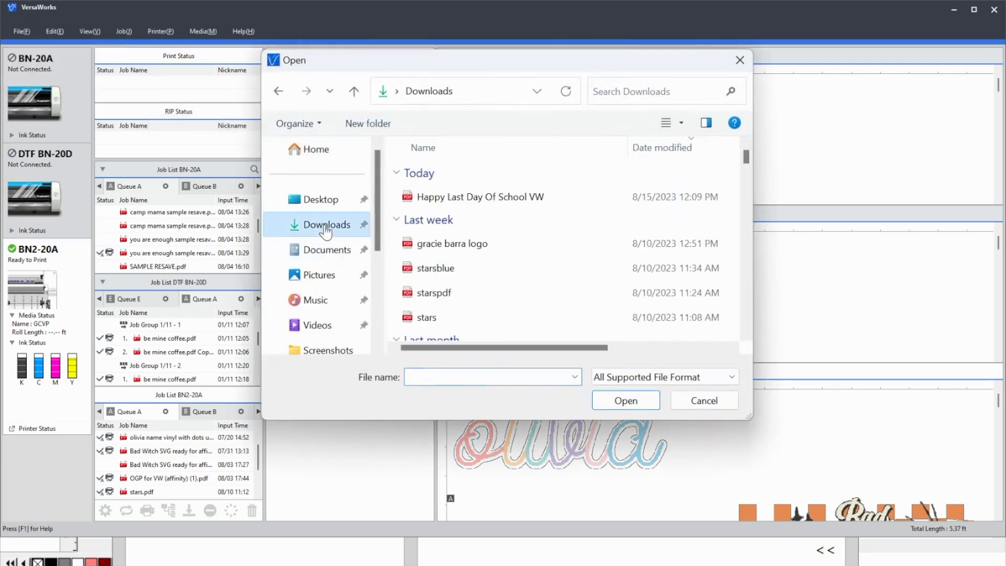
pyautogui.click(431, 199)
pyautogui.click(622, 407)
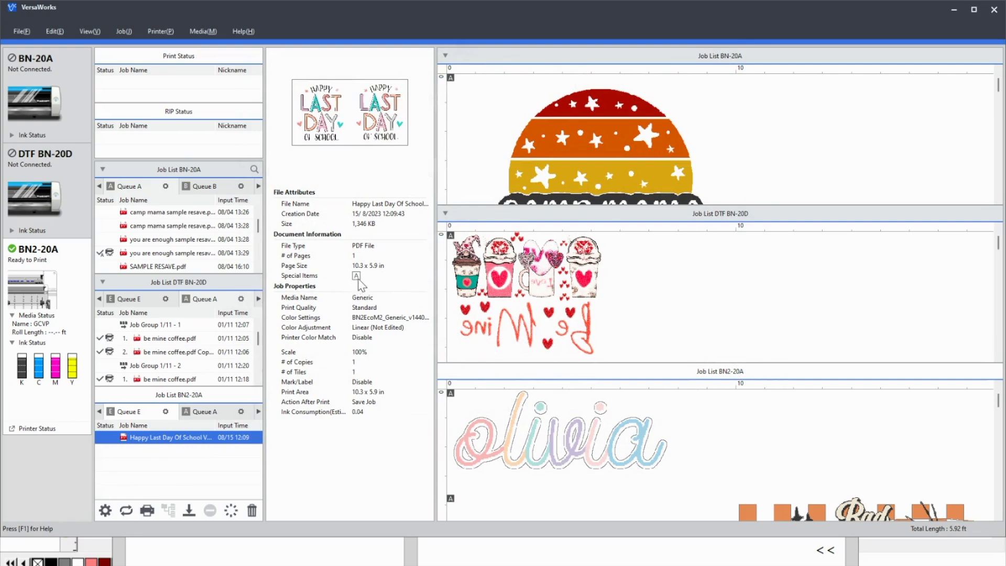
# Step: Check the queued job's special items and open the job settings of Happy Last Day Of School VW.pdf
pyautogui.moveTo(358, 277)
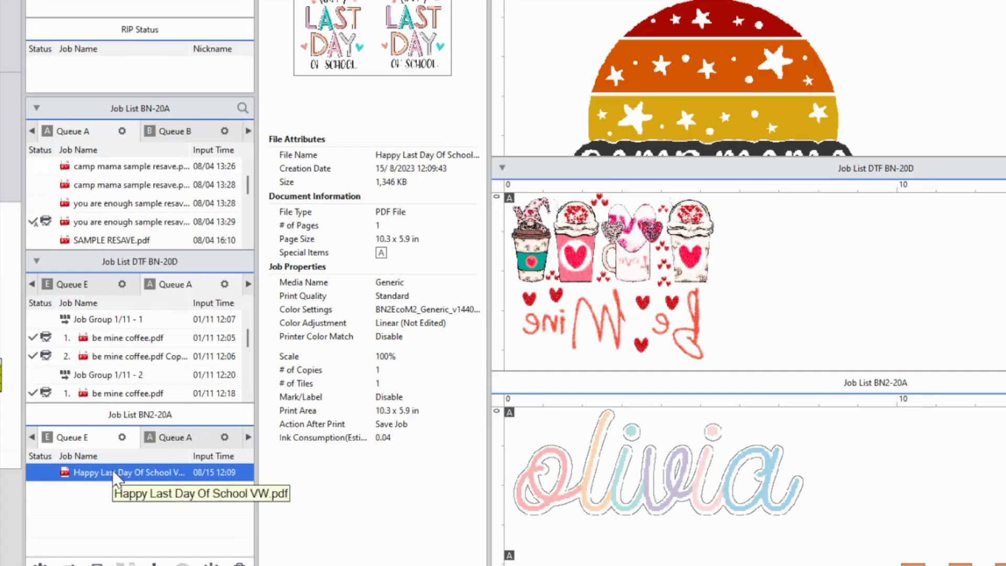
pyautogui.rightClick(159, 438)
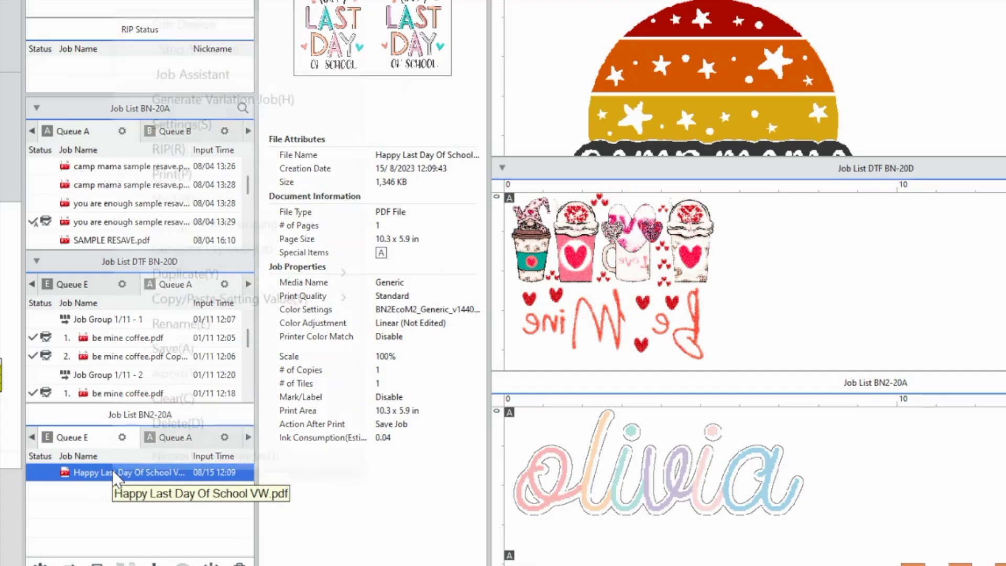
pyautogui.click(212, 123)
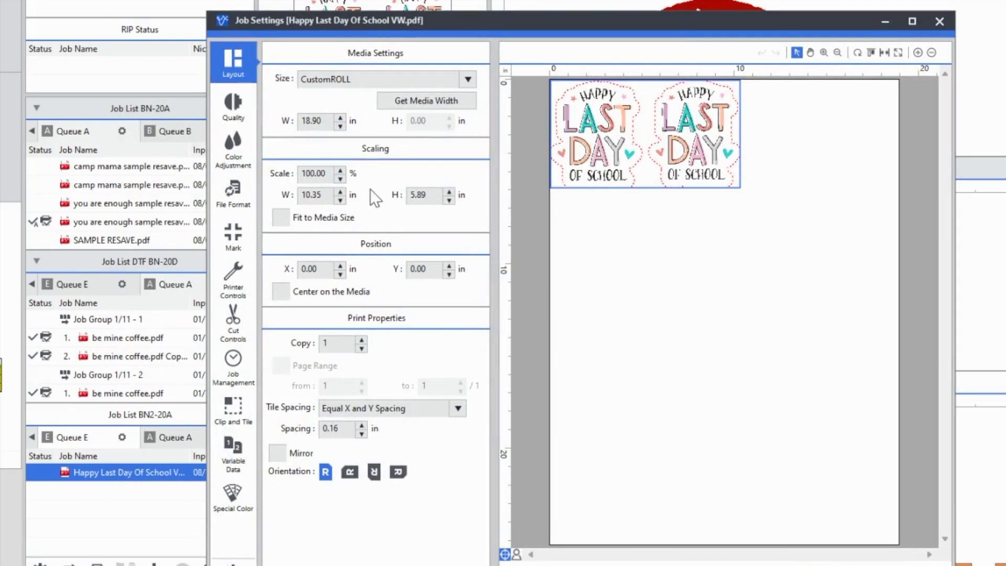
# Step: Reduce the job's layout scale to 93%
pyautogui.click(340, 179)
pyautogui.click(340, 178)
pyautogui.click(339, 179)
pyautogui.click(340, 178)
pyautogui.click(339, 178)
pyautogui.click(340, 179)
pyautogui.click(340, 178)
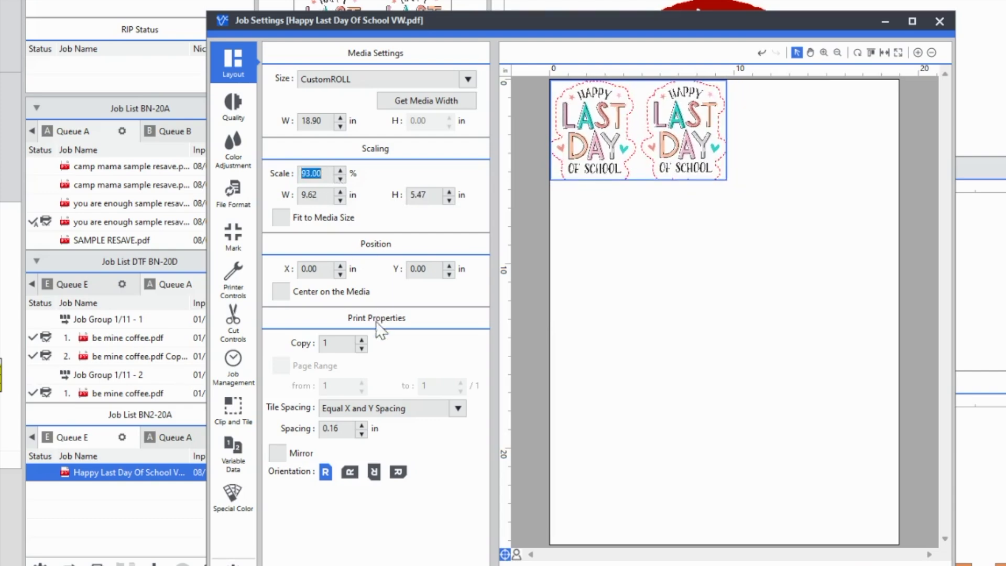
# Step: Set the Happy Last Day Of School job to 2 copies and reduce its layout scale to 85%
pyautogui.click(362, 339)
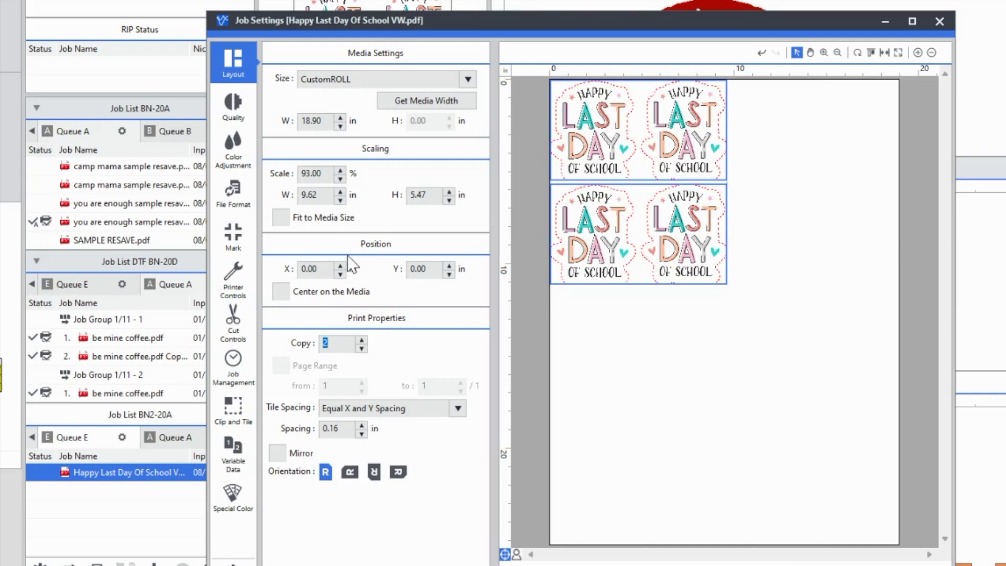
pyautogui.click(341, 180)
pyautogui.click(341, 180)
pyautogui.click(340, 180)
pyautogui.click(340, 179)
pyautogui.click(341, 180)
pyautogui.click(341, 180)
pyautogui.click(340, 180)
pyautogui.click(806, 413)
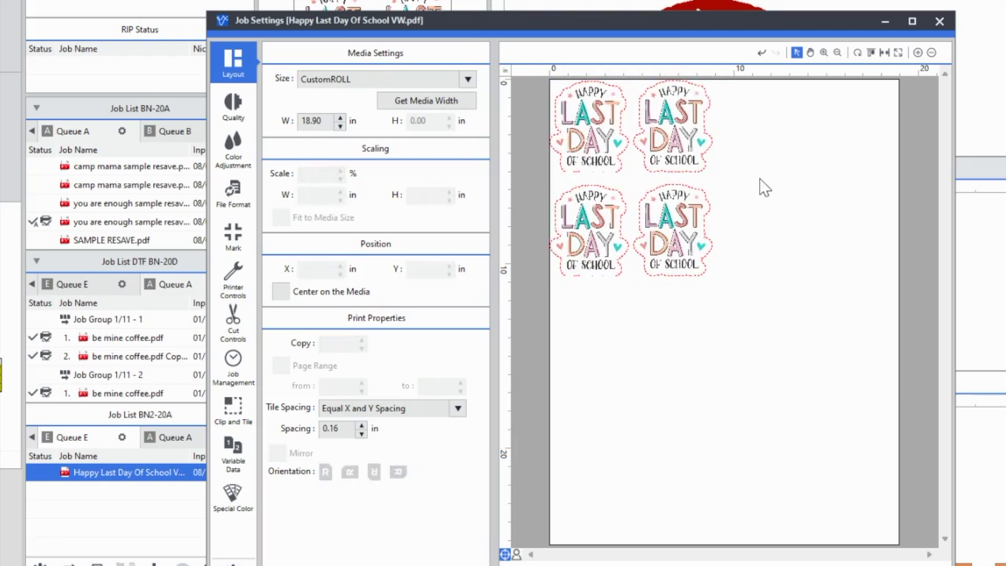
# Step: Move the second copy of the sticker pair up beside the first so all four stickers form one row
pyautogui.click(683, 227)
pyautogui.moveTo(684, 231); pyautogui.dragTo(860, 133)
pyautogui.click(753, 336)
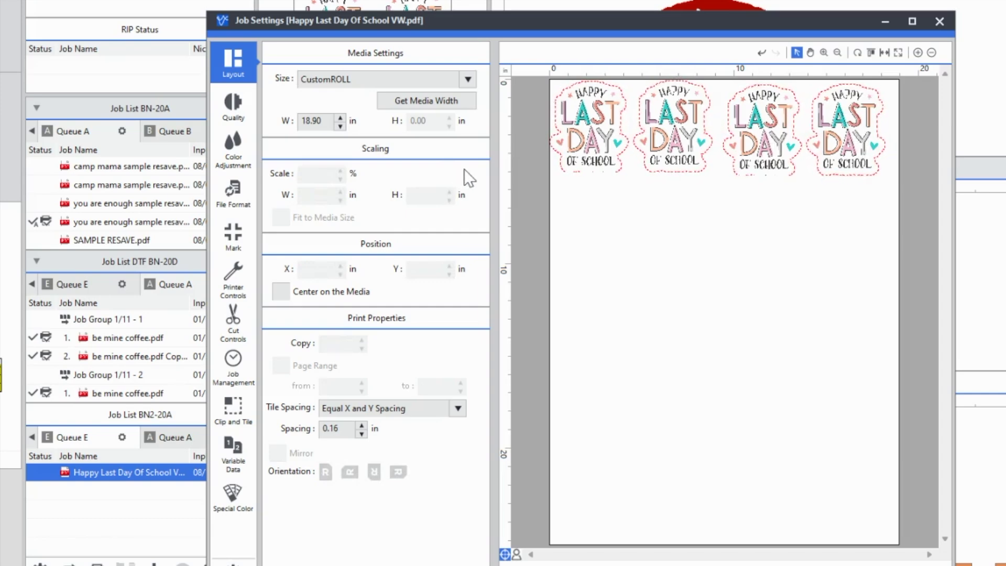
# Step: Set the job's print quality to Standard and its media type to Generic Vinyl
pyautogui.click(235, 107)
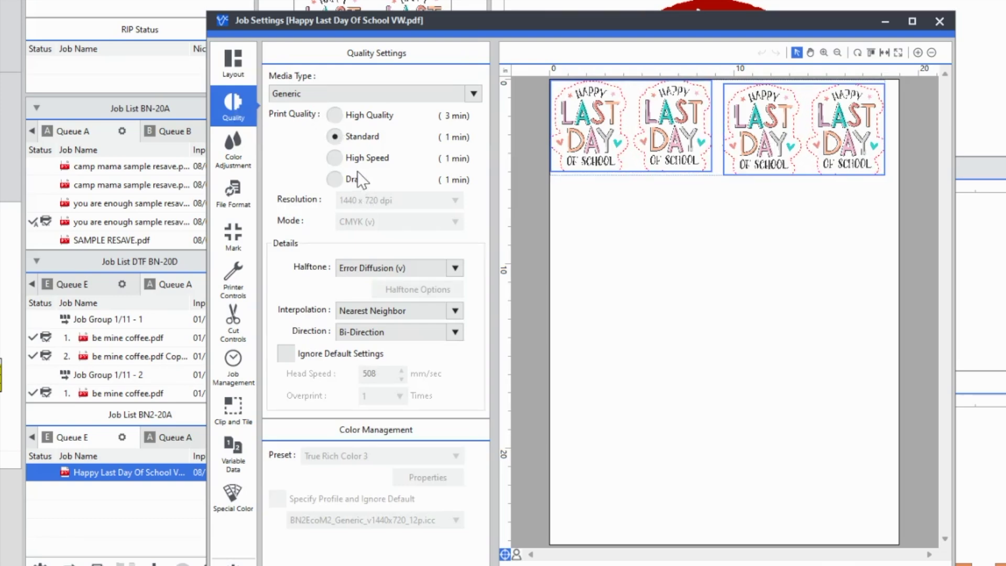
pyautogui.click(362, 137)
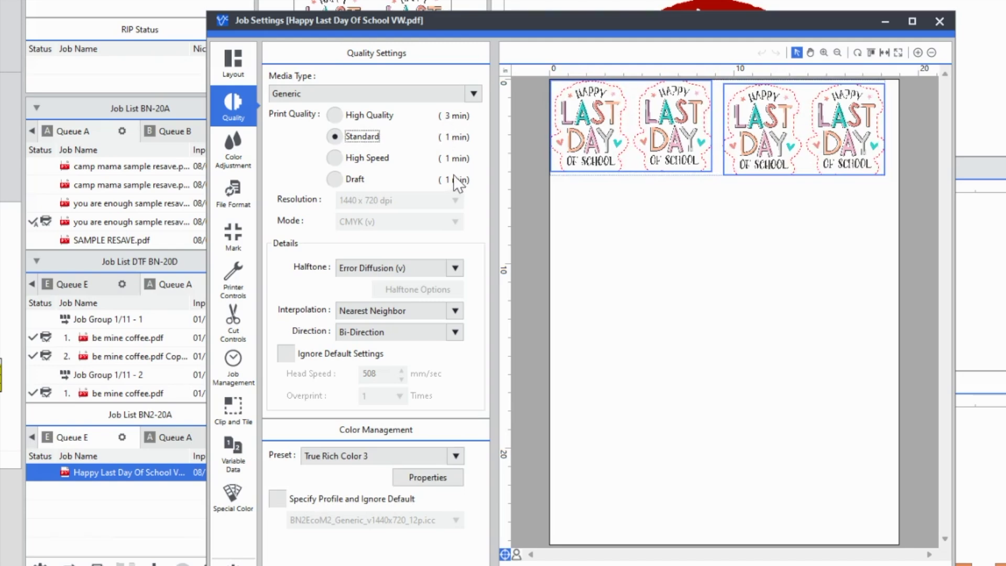
pyautogui.click(474, 96)
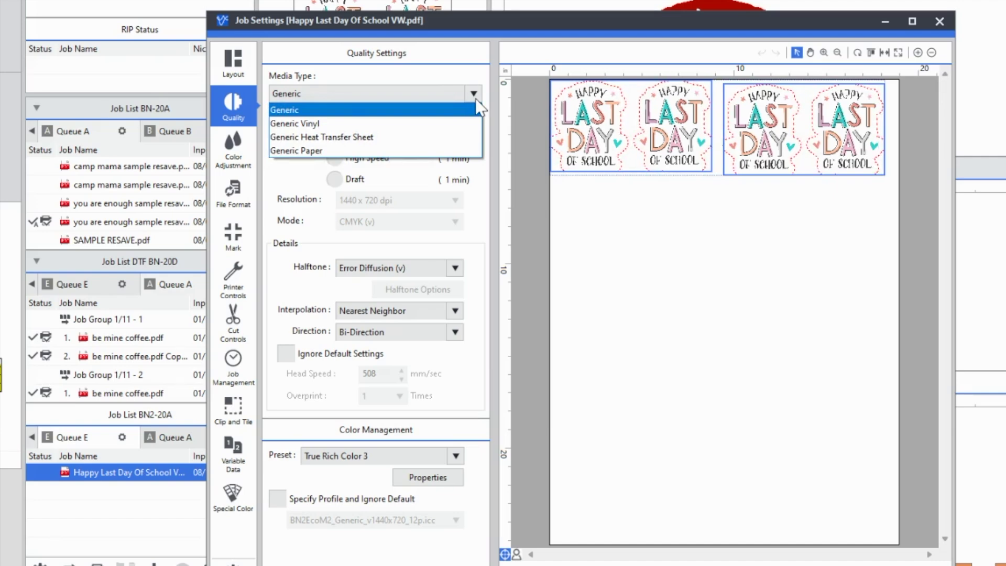
pyautogui.click(474, 95)
pyautogui.click(474, 95)
pyautogui.click(470, 123)
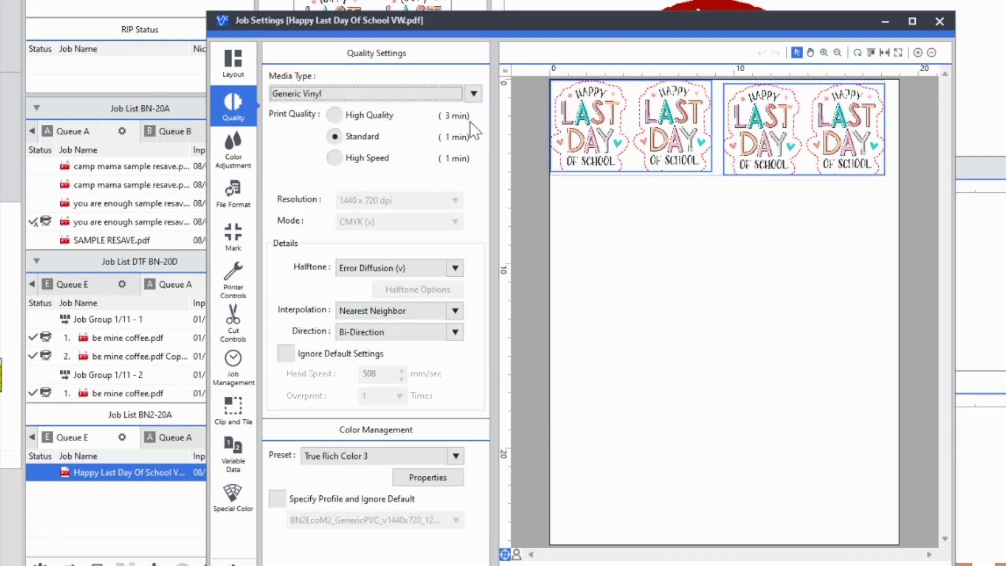
# Step: Choose the True Rich Color 3 color management preset and keep the print direction at Bi-Direction
pyautogui.click(346, 457)
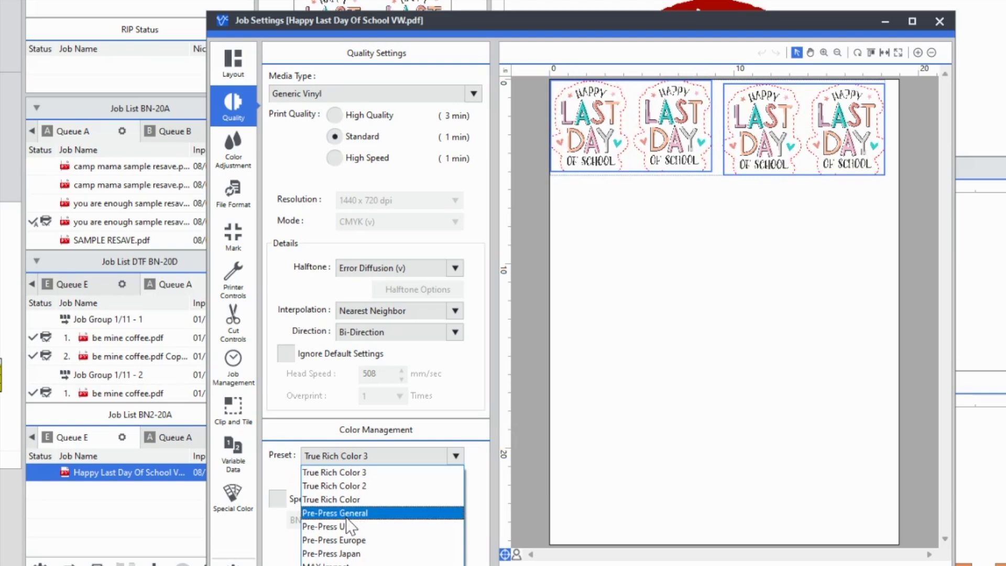
pyautogui.click(356, 473)
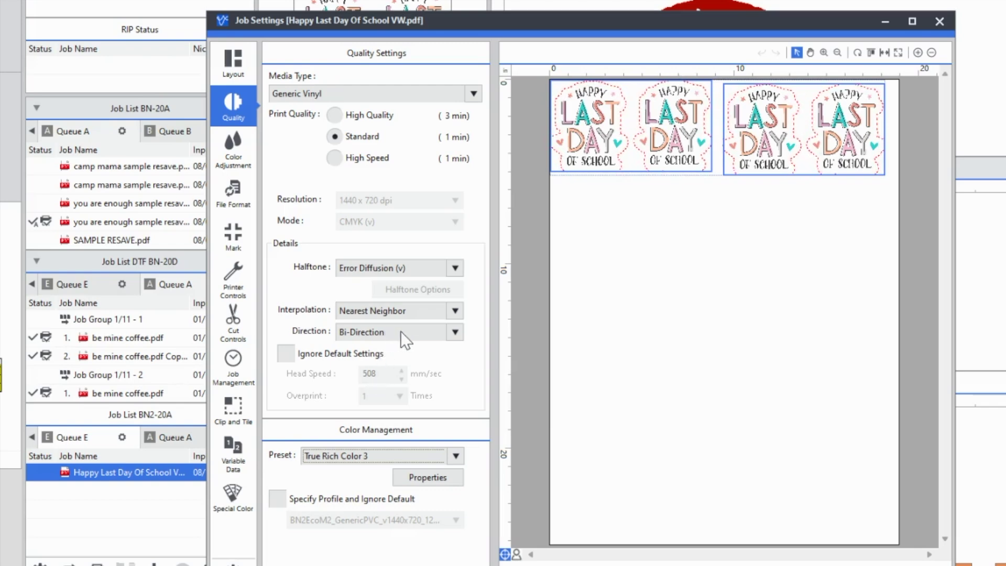
pyautogui.click(454, 332)
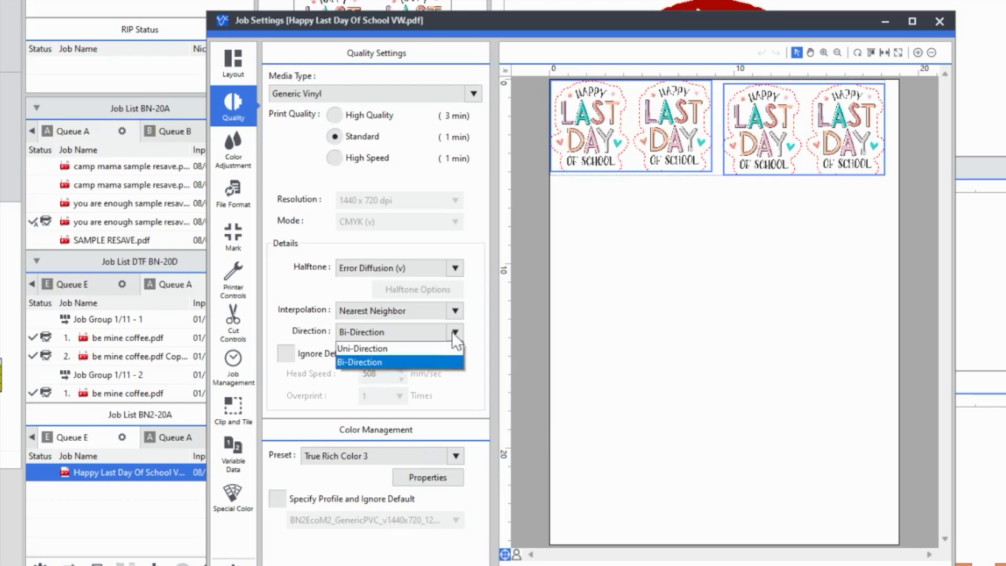
pyautogui.click(454, 332)
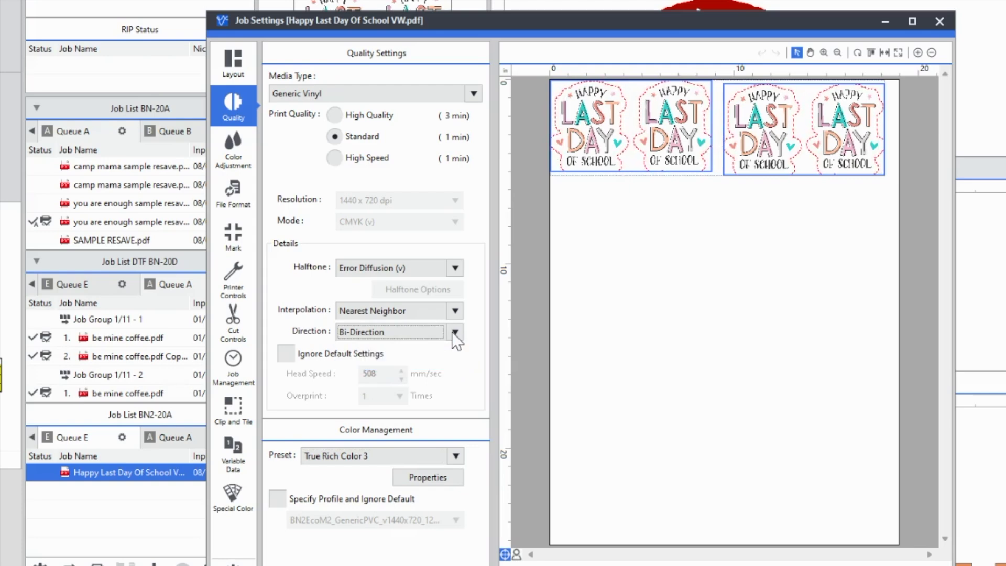
# Step: Enable cutting of the image boundaries for the job and make that boundary cut perforated
pyautogui.click(237, 165)
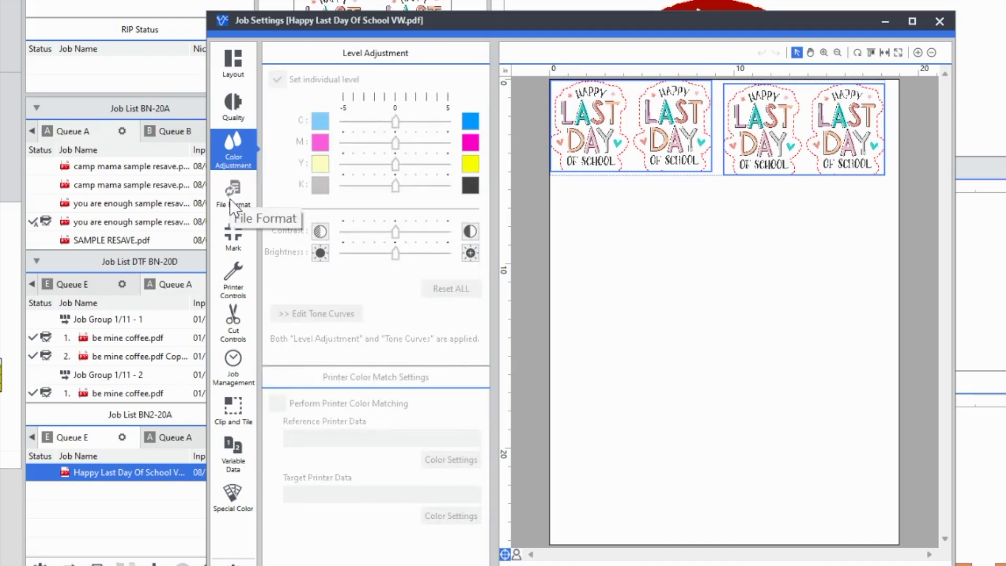
pyautogui.click(230, 201)
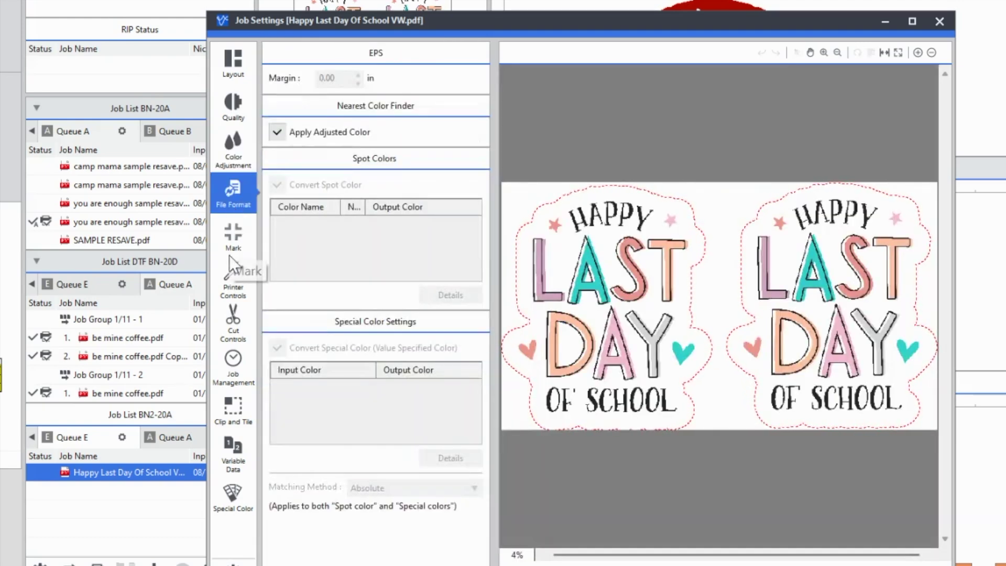
pyautogui.click(233, 270)
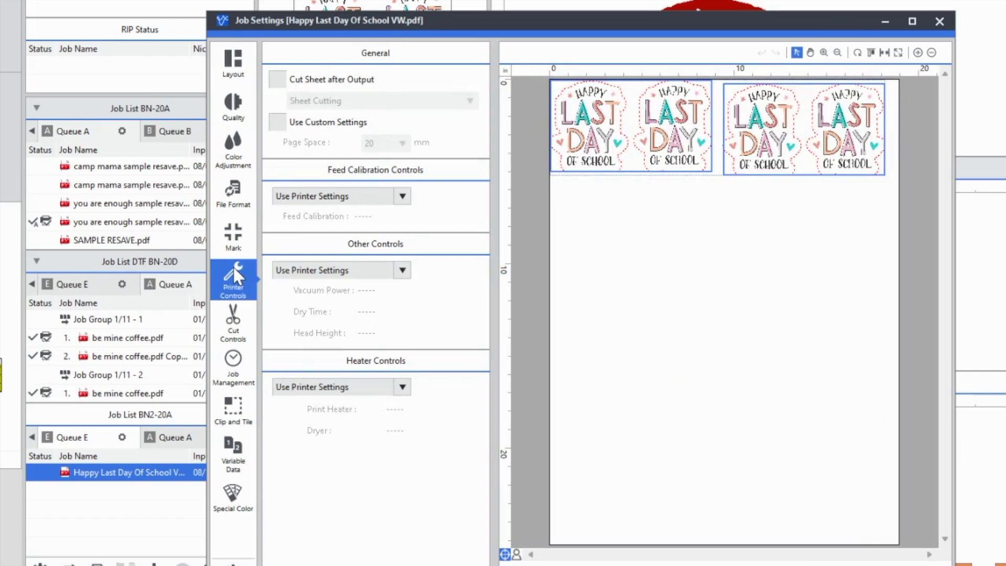
pyautogui.click(233, 307)
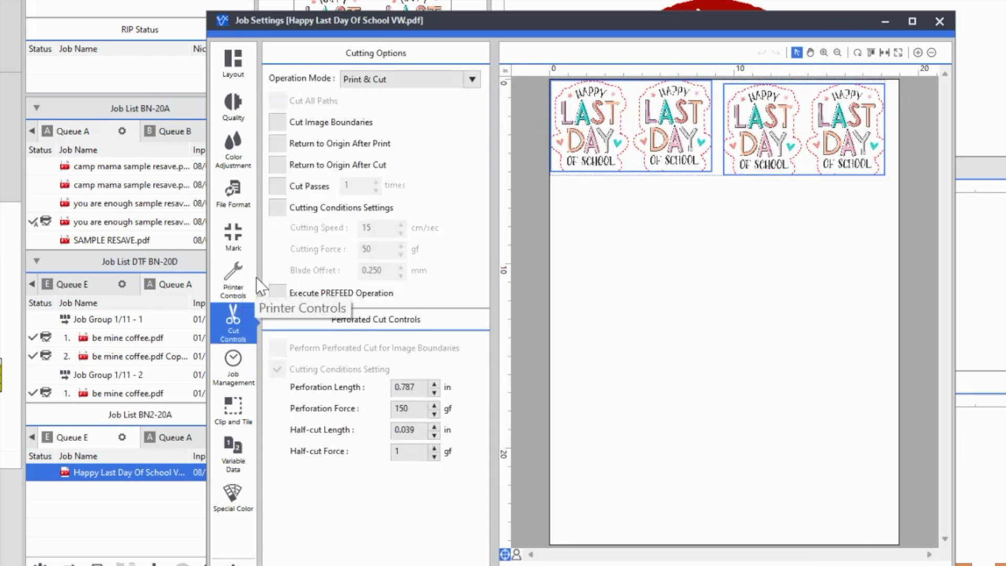
pyautogui.click(278, 123)
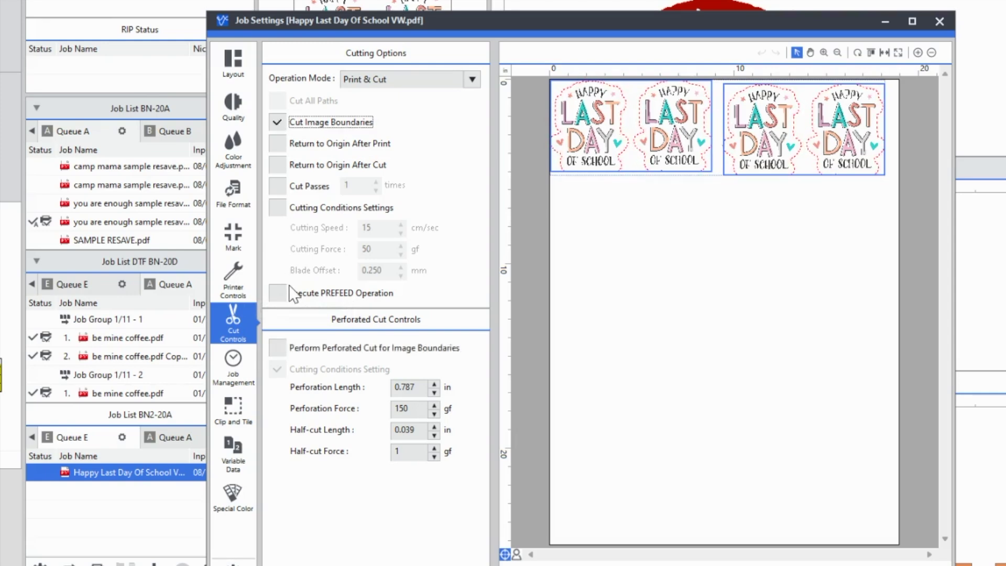
pyautogui.click(278, 348)
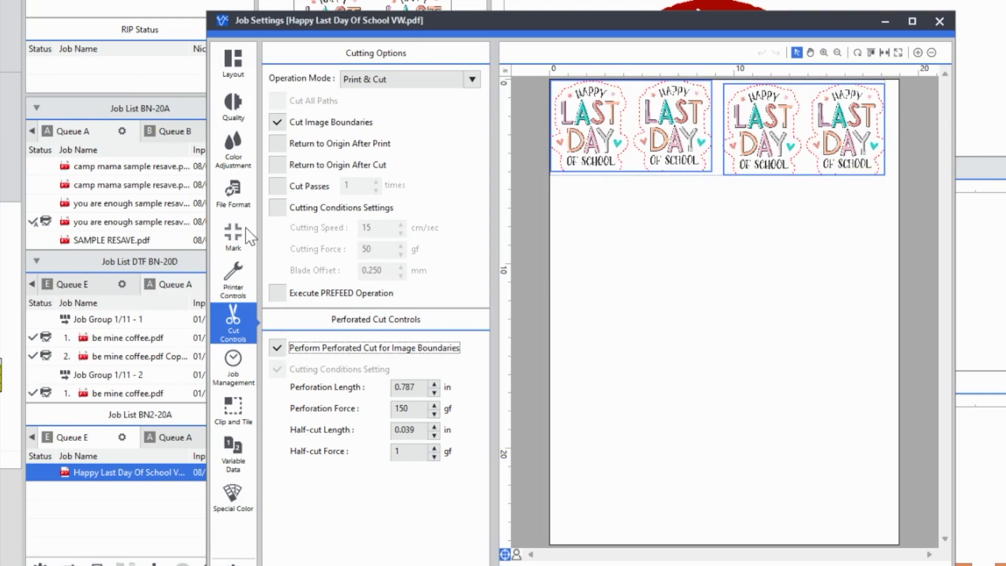
# Step: Review the job's clip and tile, special color, color adjustment and quality settings
pyautogui.click(234, 380)
pyautogui.click(234, 407)
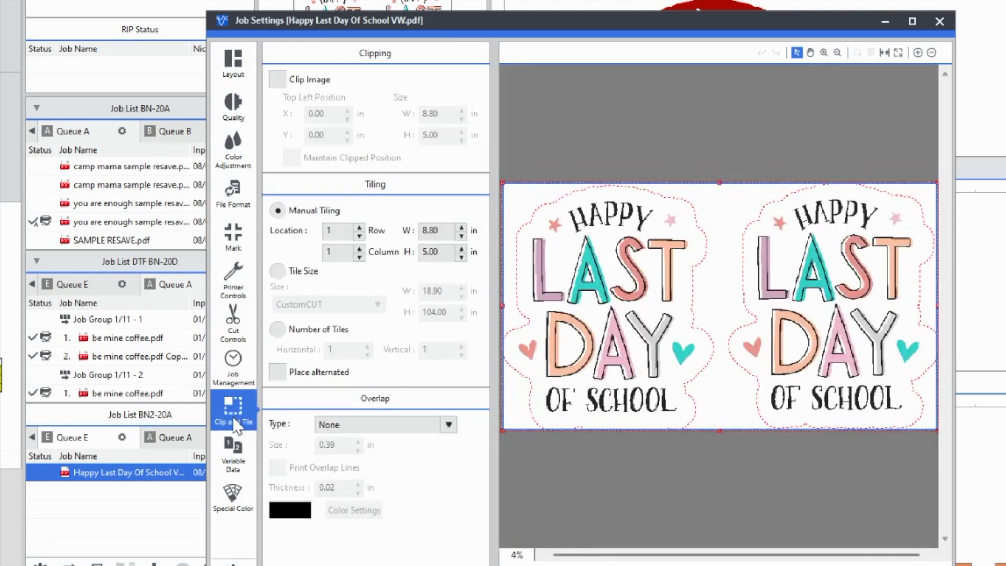
pyautogui.click(235, 447)
pyautogui.click(235, 494)
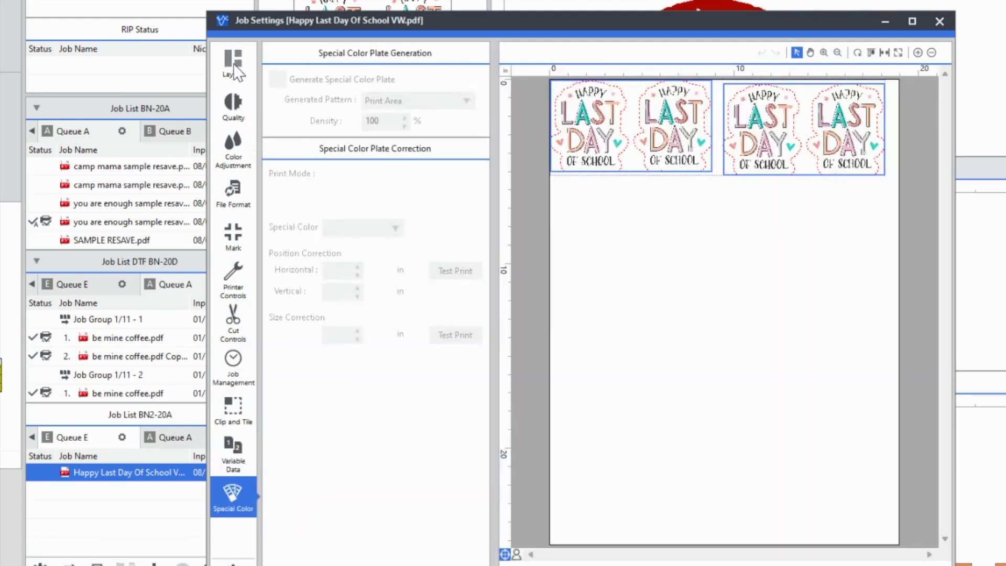
pyautogui.click(234, 191)
pyautogui.click(240, 137)
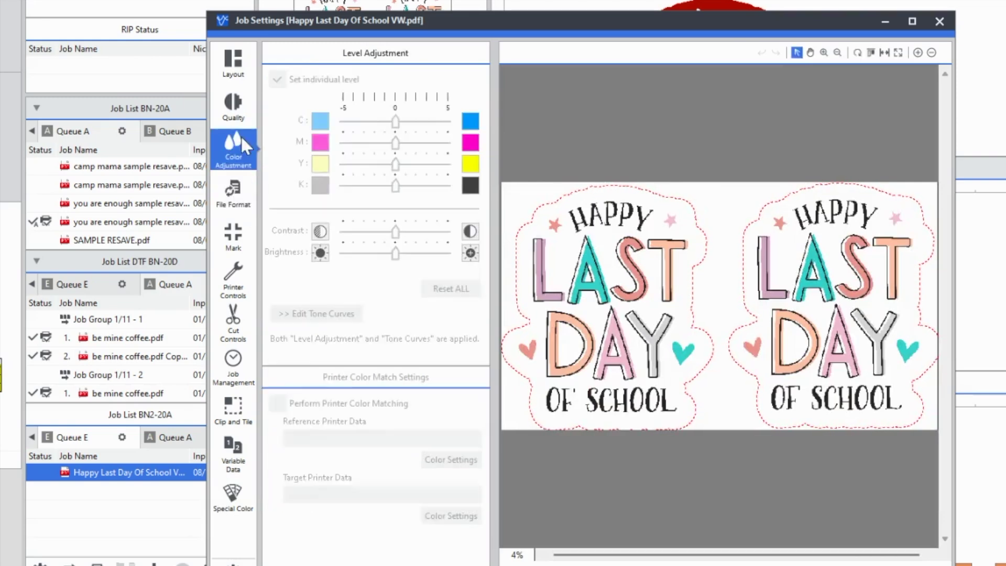
pyautogui.click(229, 107)
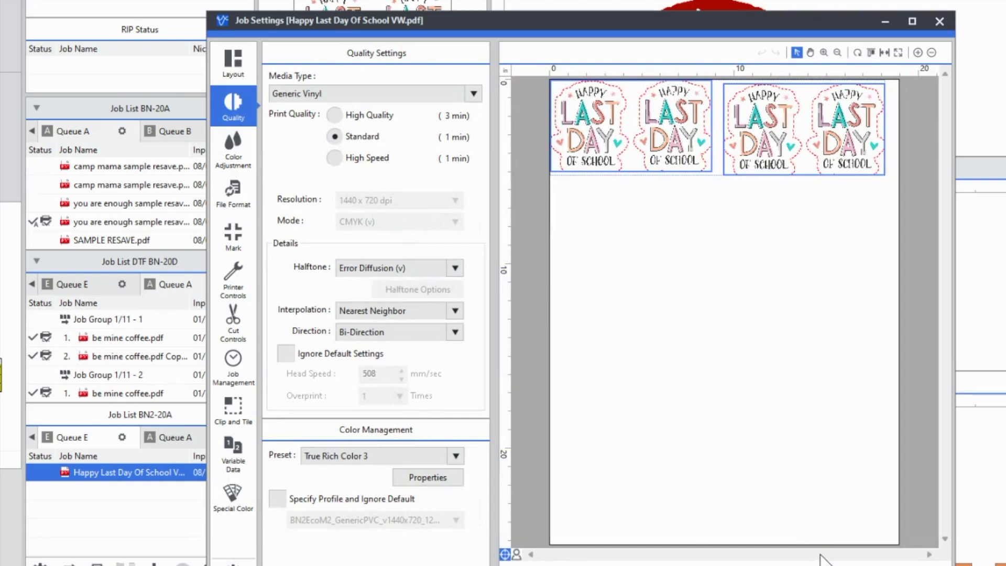
# Step: Accept the job settings and print Happy Last Day Of School VW.pdf with a print count of 1
pyautogui.press('Escape')
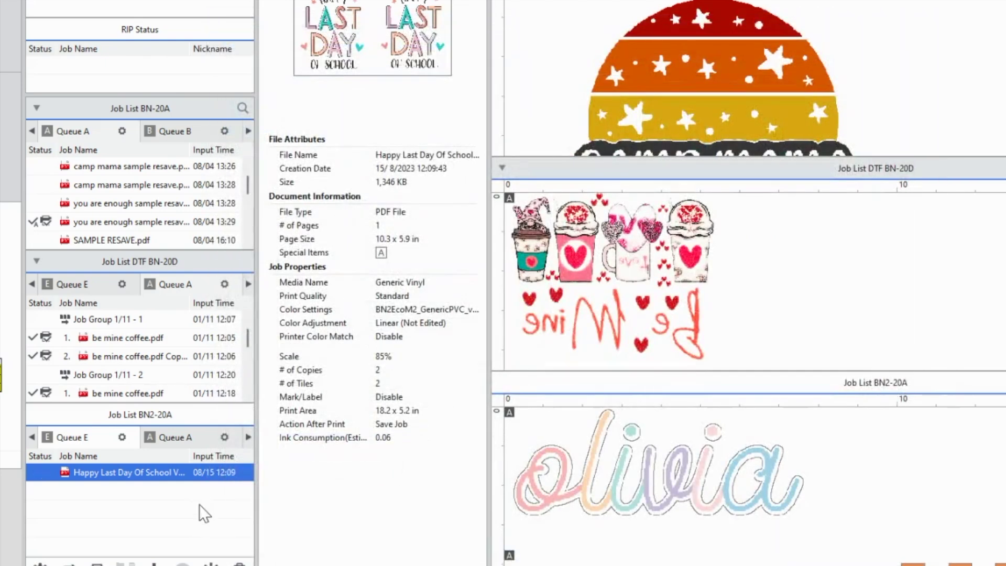
pyautogui.rightClick(173, 472)
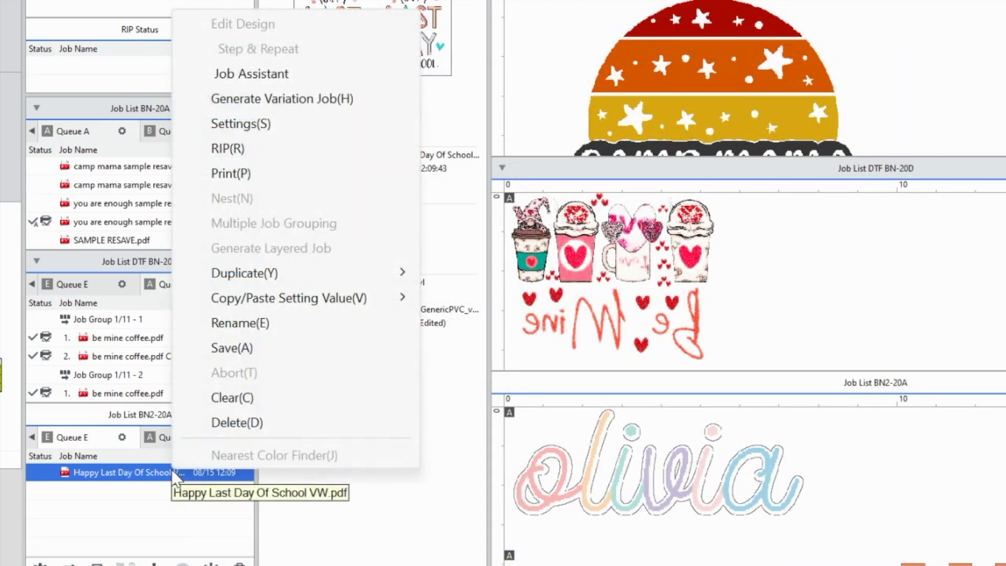
pyautogui.click(235, 183)
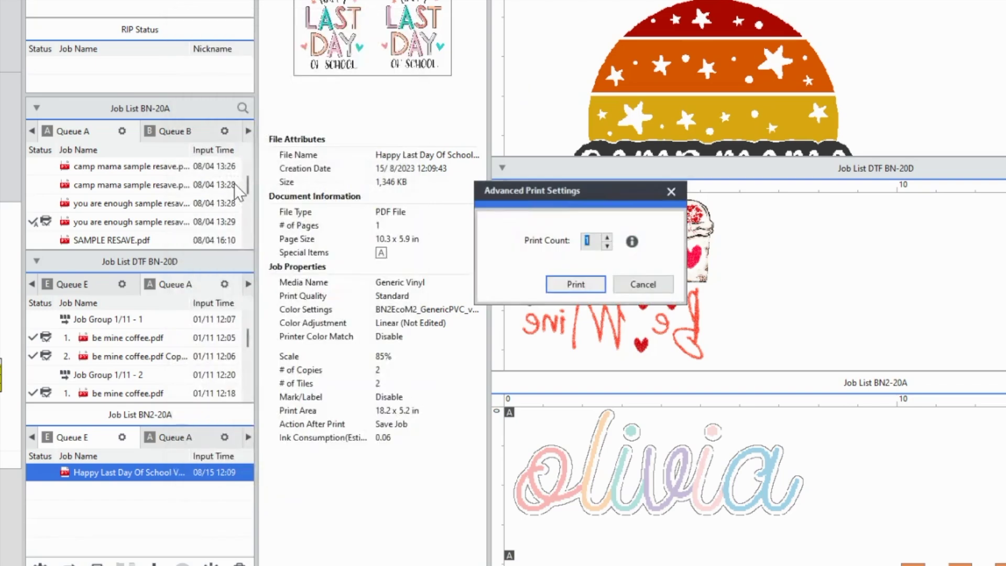
pyautogui.click(577, 285)
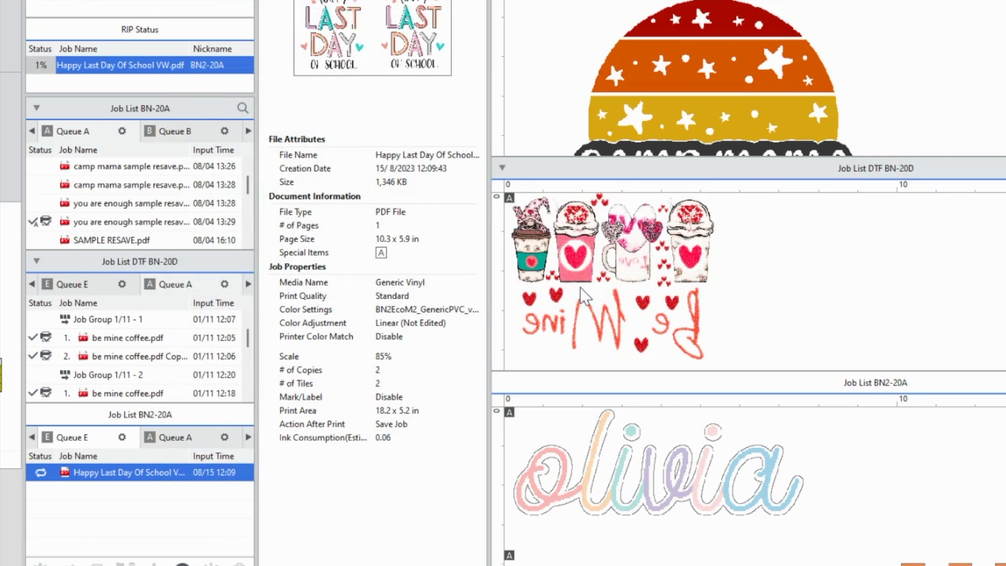